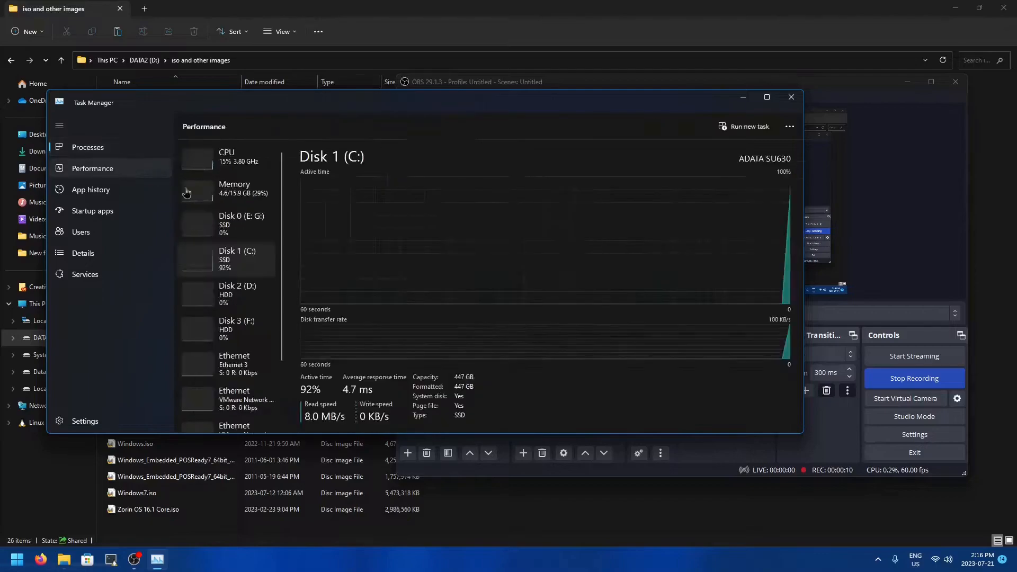
- Review the CPU, GPU and memory details in Task Manager, and minimize the Task Manager and OBS windows
click(233, 162)
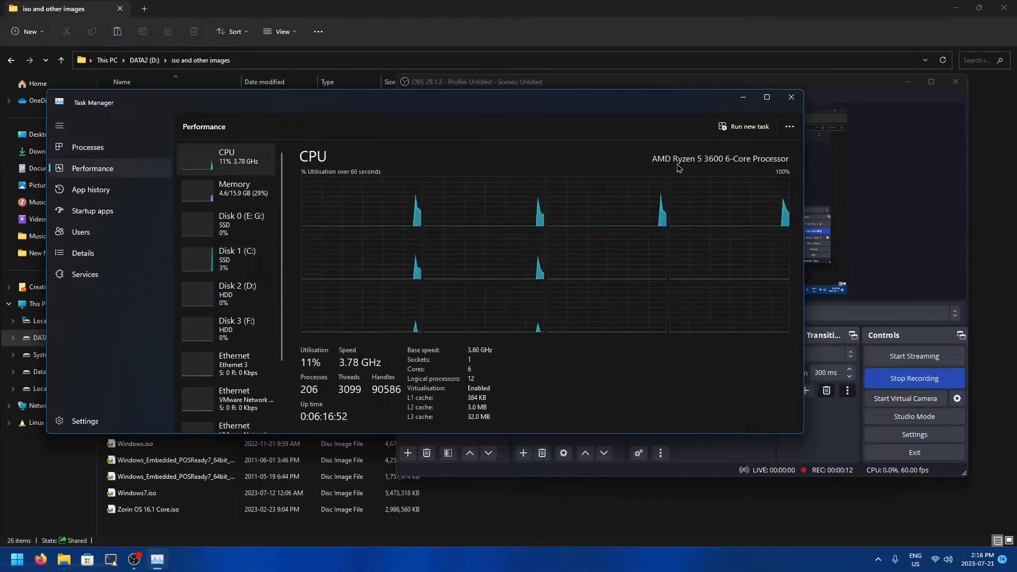
scroll(255, 381, down, 2)
scroll(255, 387, down, 1)
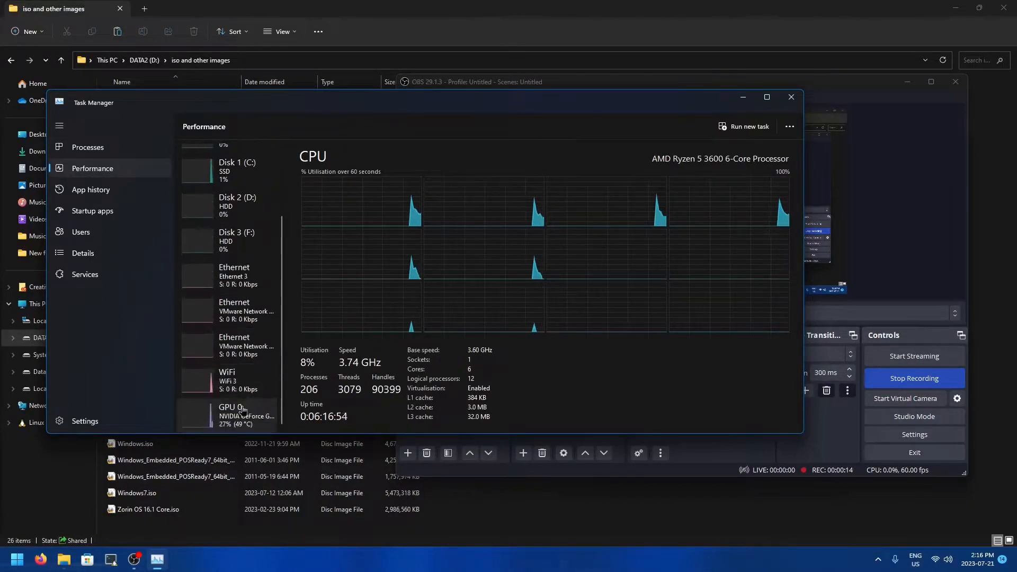
click(241, 413)
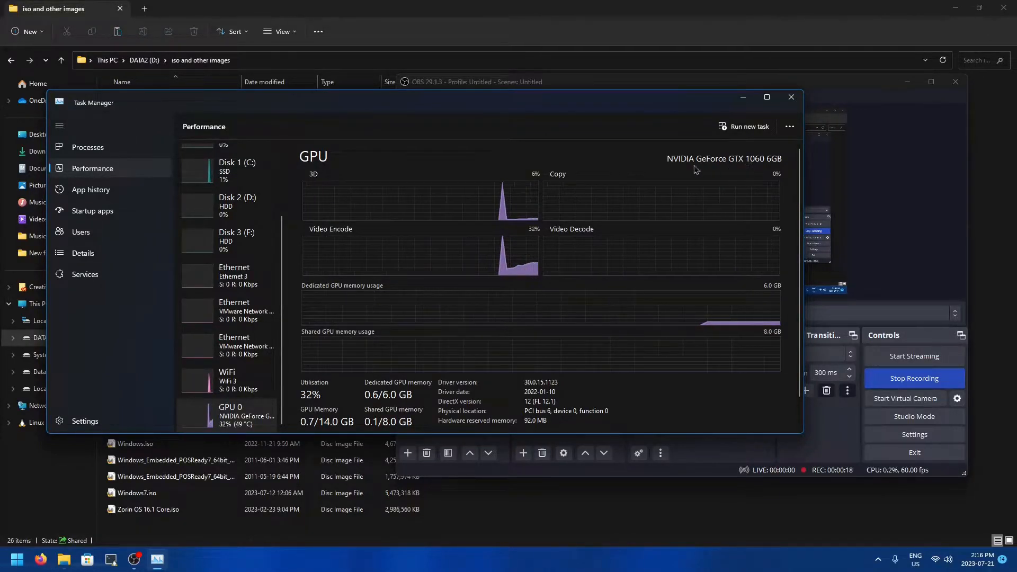
scroll(222, 260, up, 1)
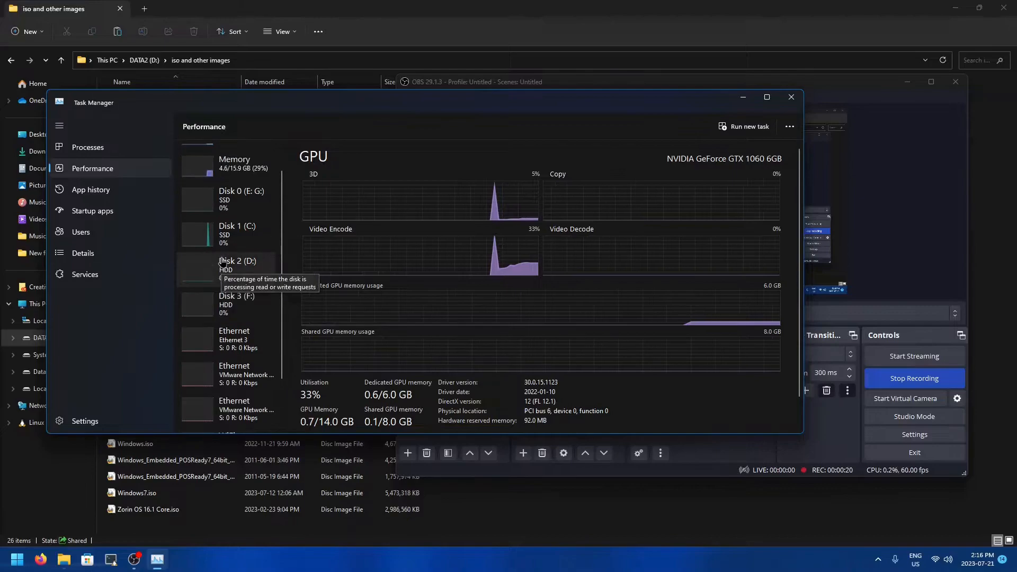
scroll(233, 249, up, 2)
click(265, 191)
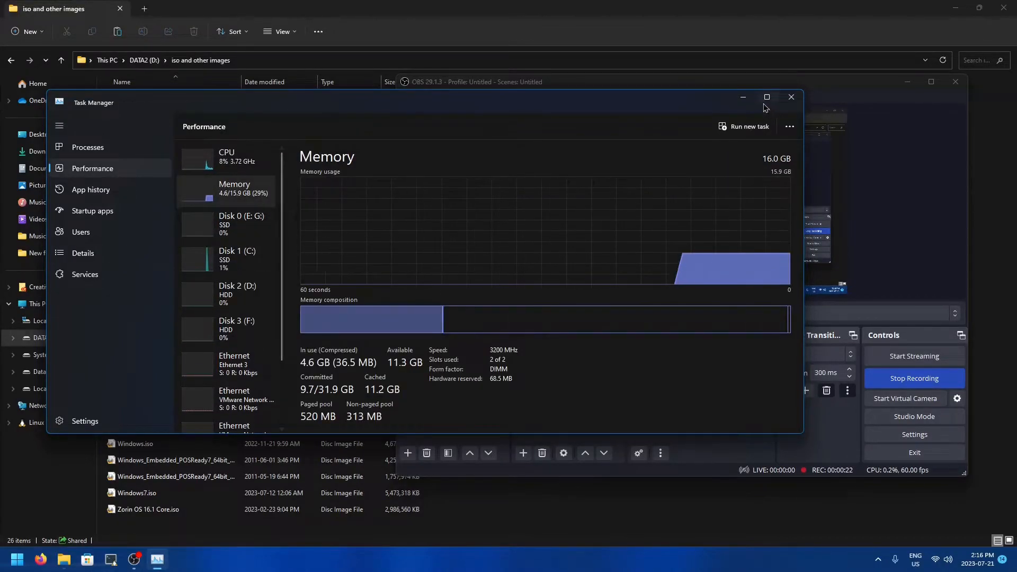
click(743, 97)
click(907, 81)
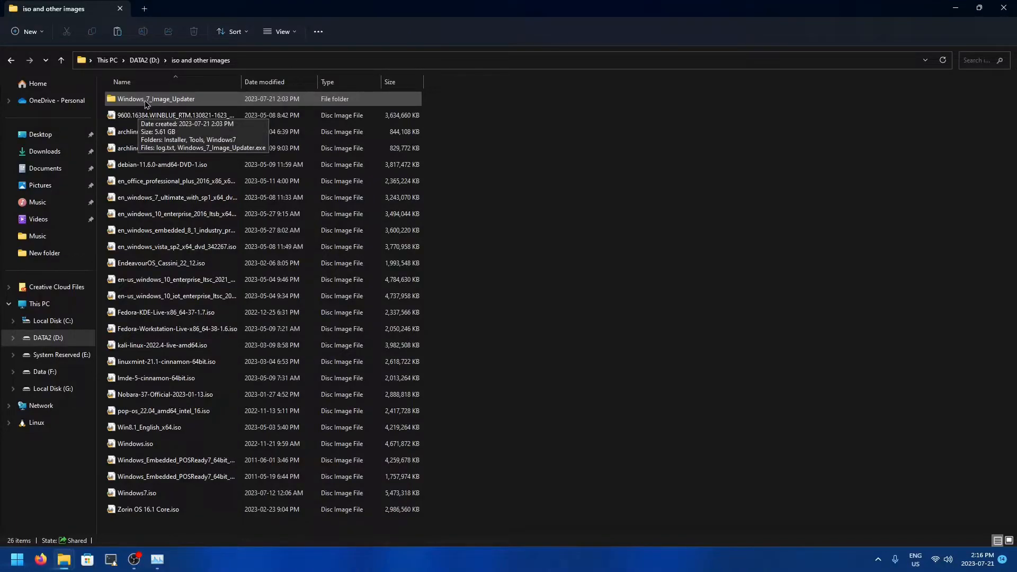
- In Firefox, search for "windows 7 image updater by atak_snajpera" and open the My Digital Life forum thread from the results
click(49, 555)
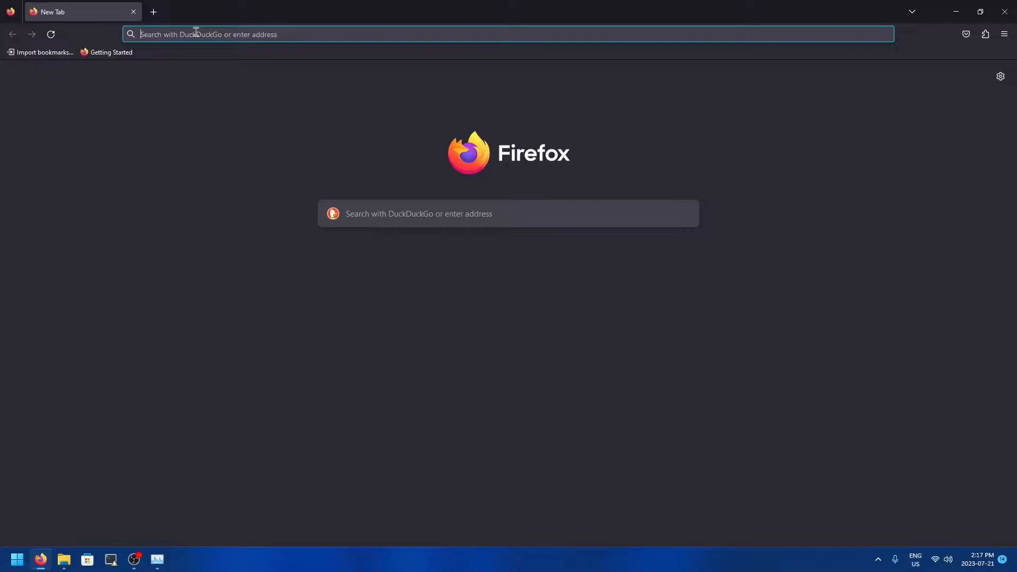
text(window s)
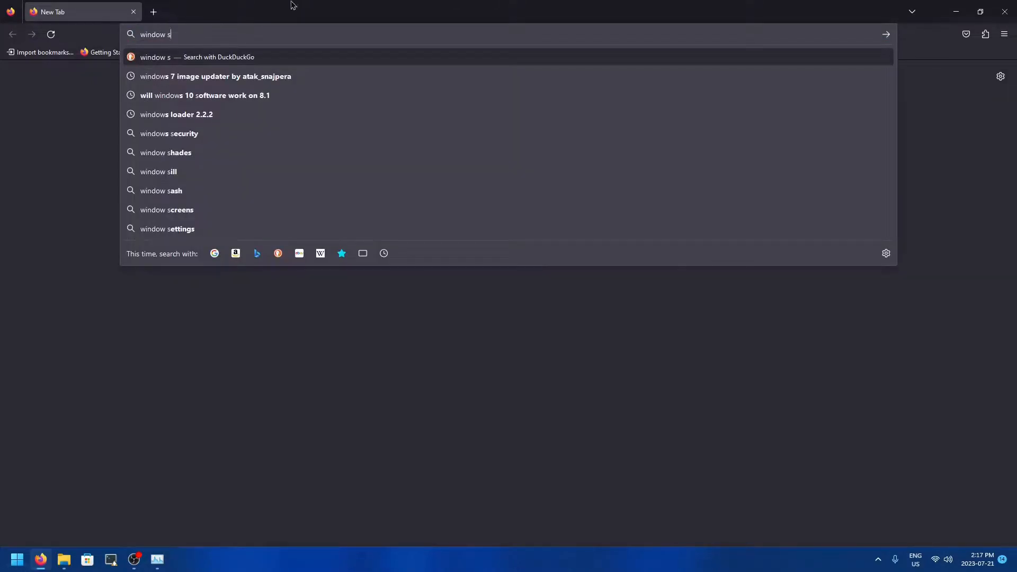
click(255, 77)
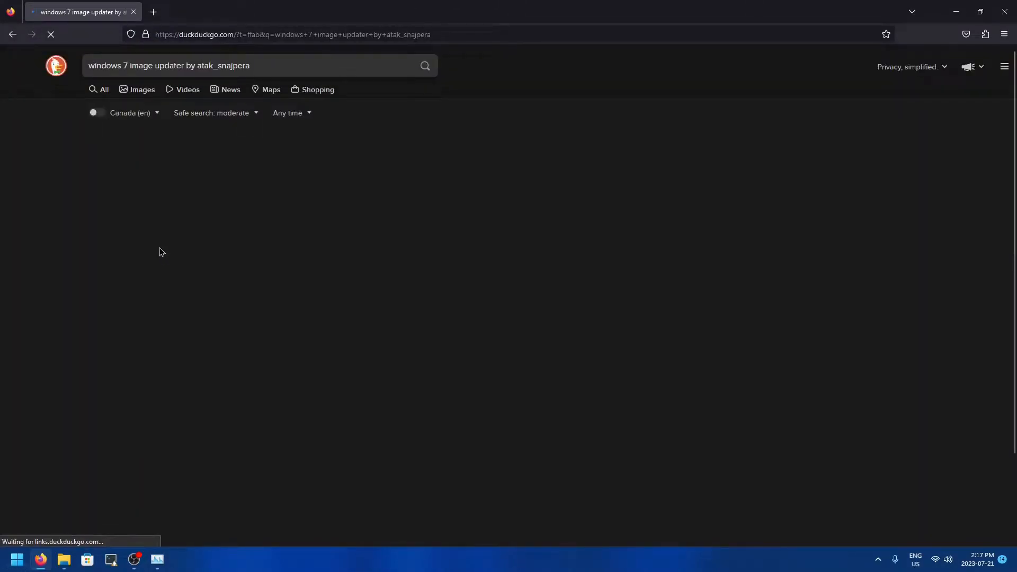
scroll(121, 379, down, 3)
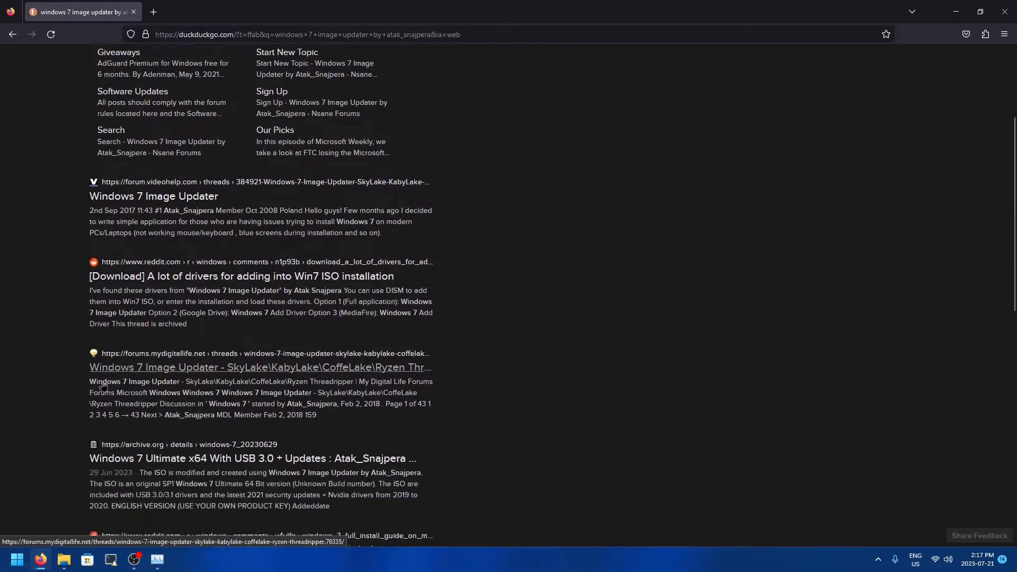
click(191, 368)
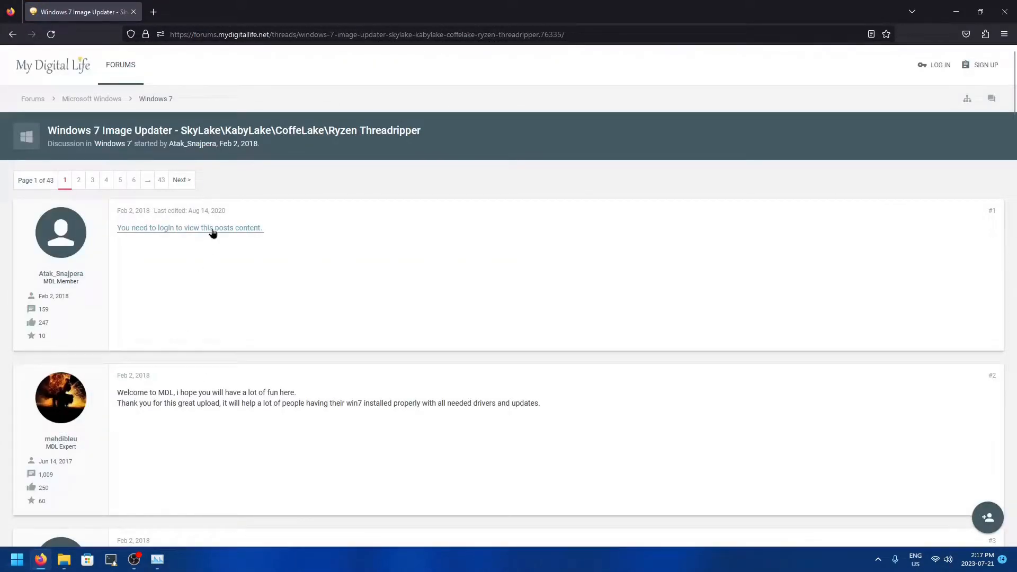
- Log in to the forum, examine the first post down to its MediaFire download link, and close the browser
click(211, 229)
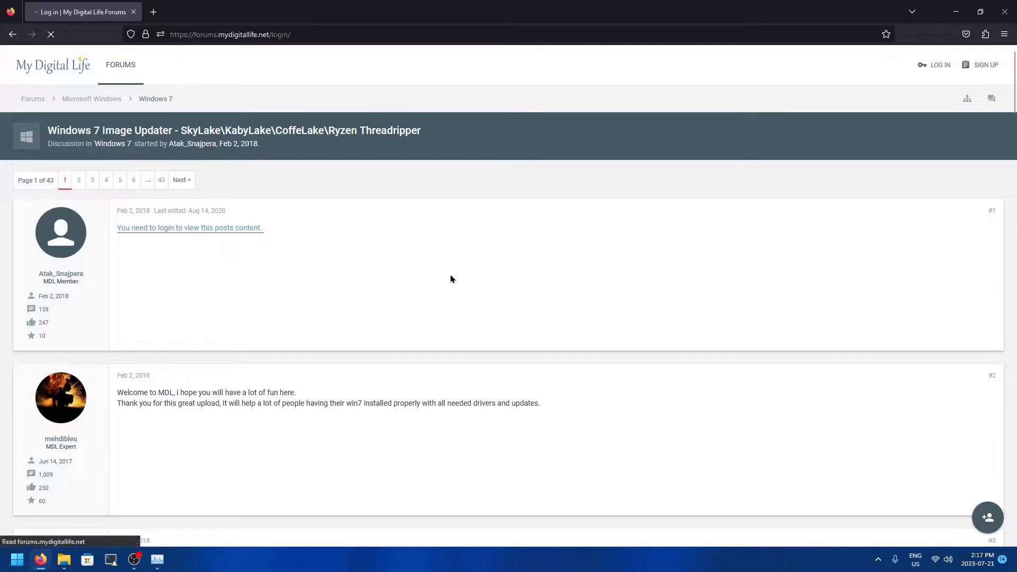
click(459, 284)
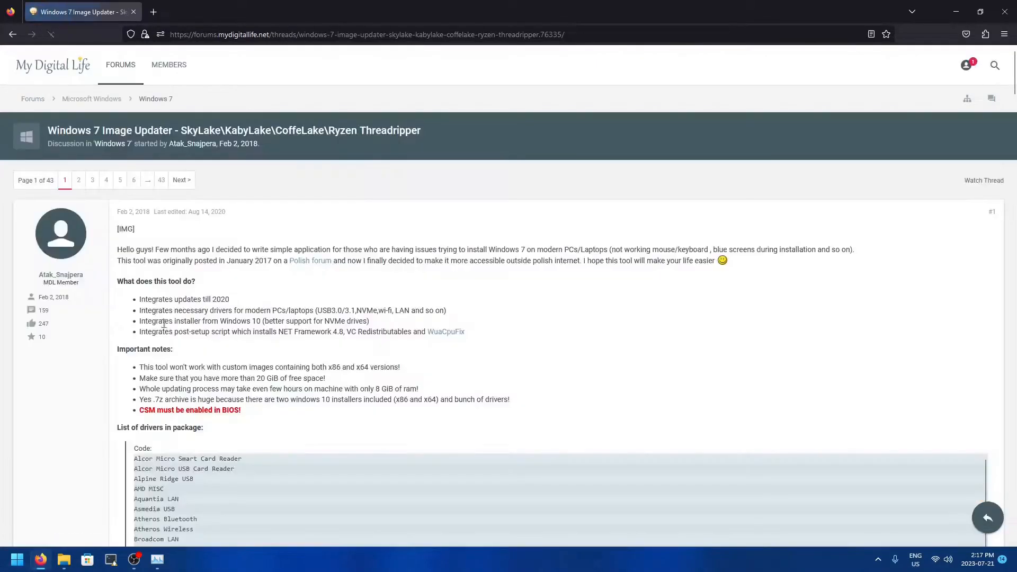
scroll(158, 323, down, 15)
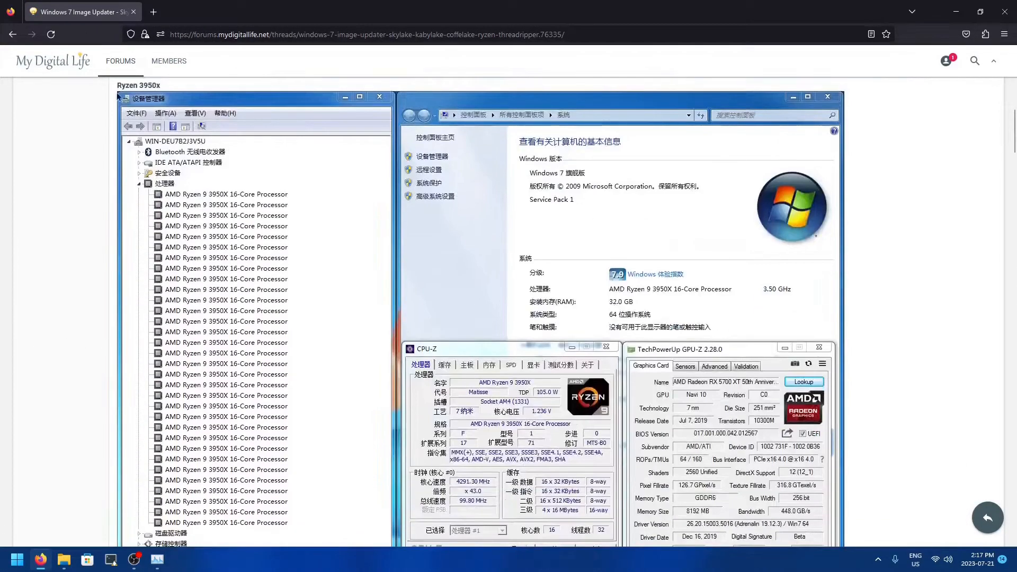
scroll(125, 101, up, 2)
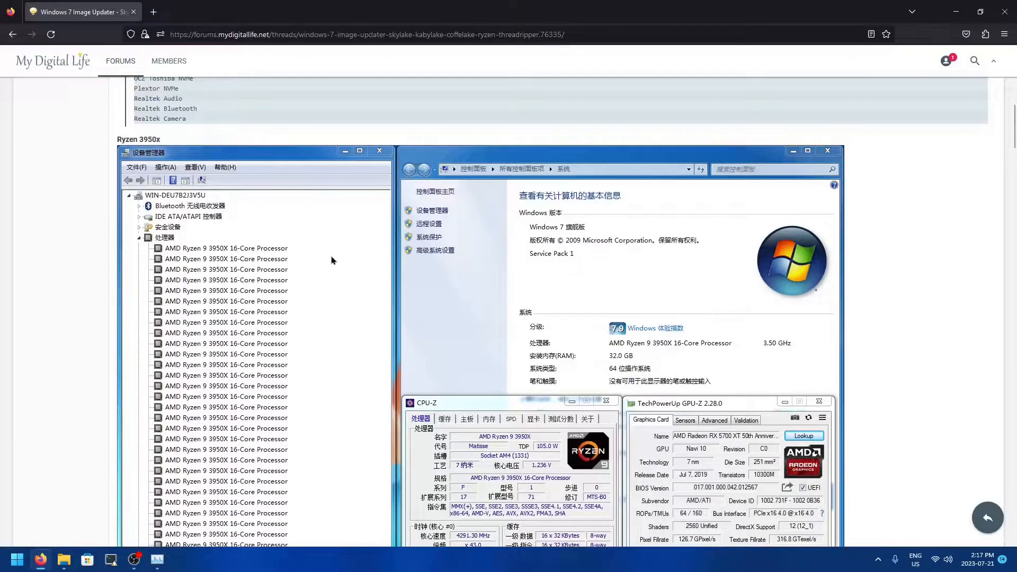
scroll(334, 260, down, 3)
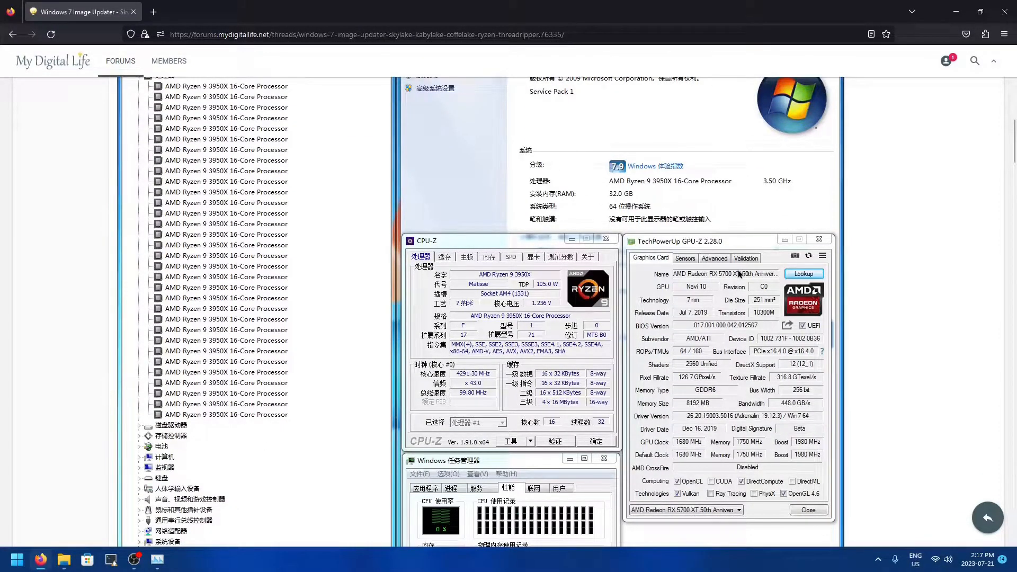
scroll(740, 274, down, 9)
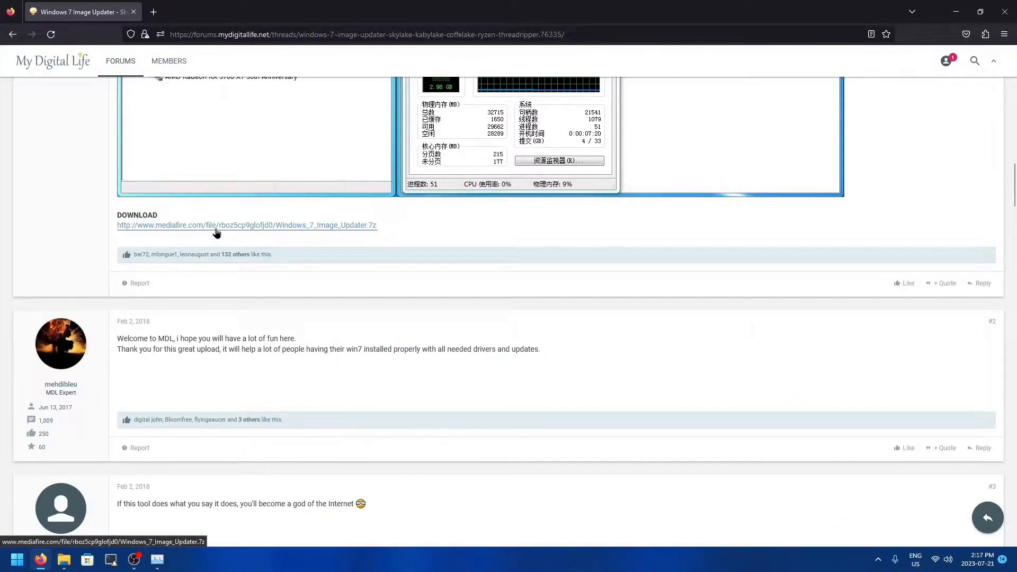
click(1004, 12)
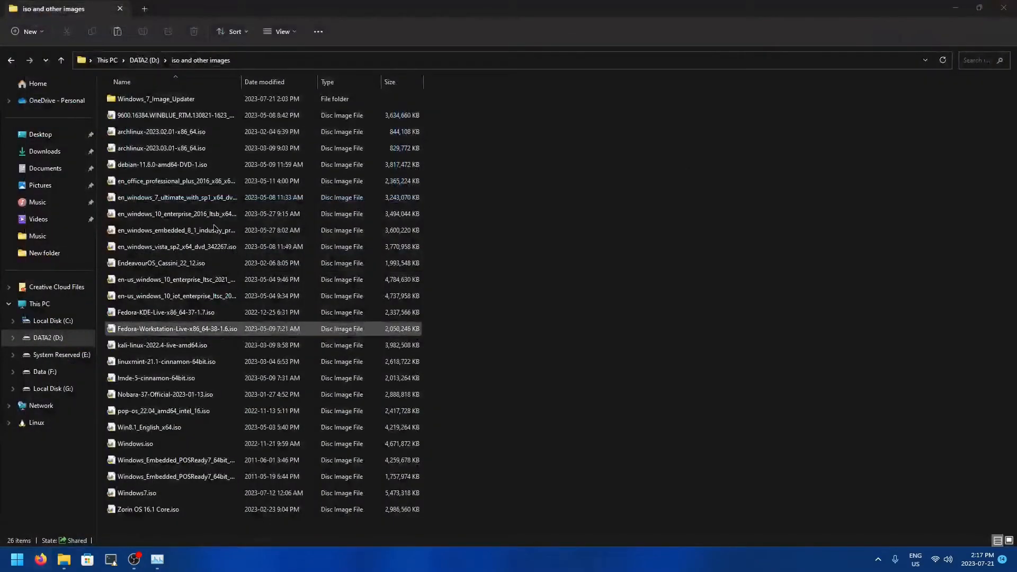
- Launch Windows_7_Image_Updater.exe from the Windows_7_Image_Updater folder
double_click(186, 101)
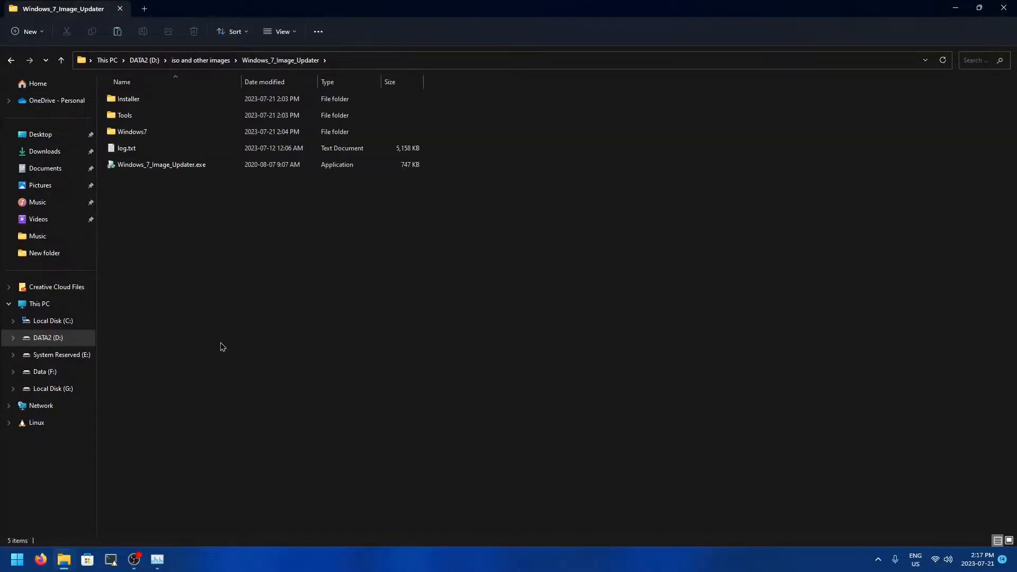
click(134, 163)
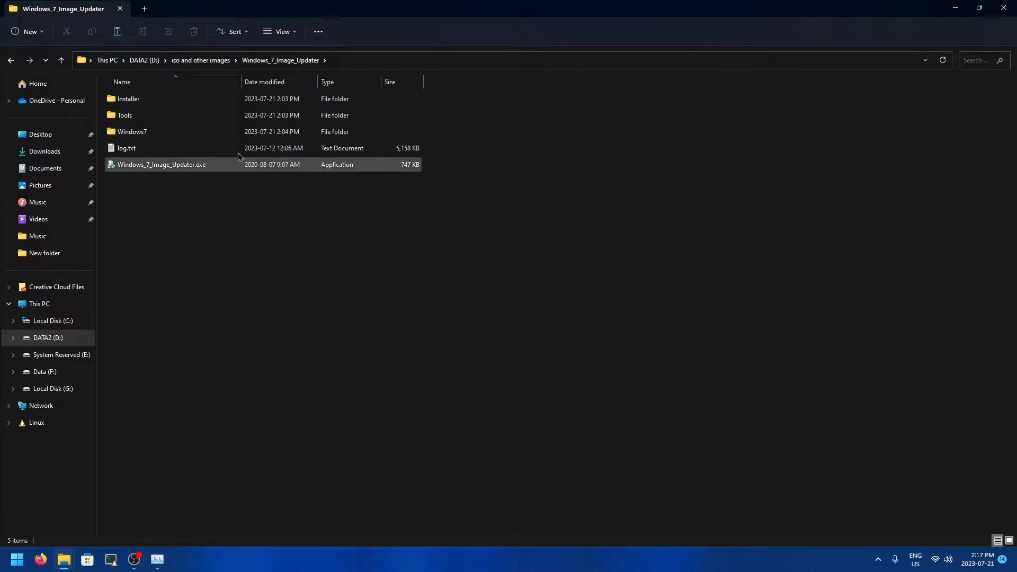
double_click(190, 164)
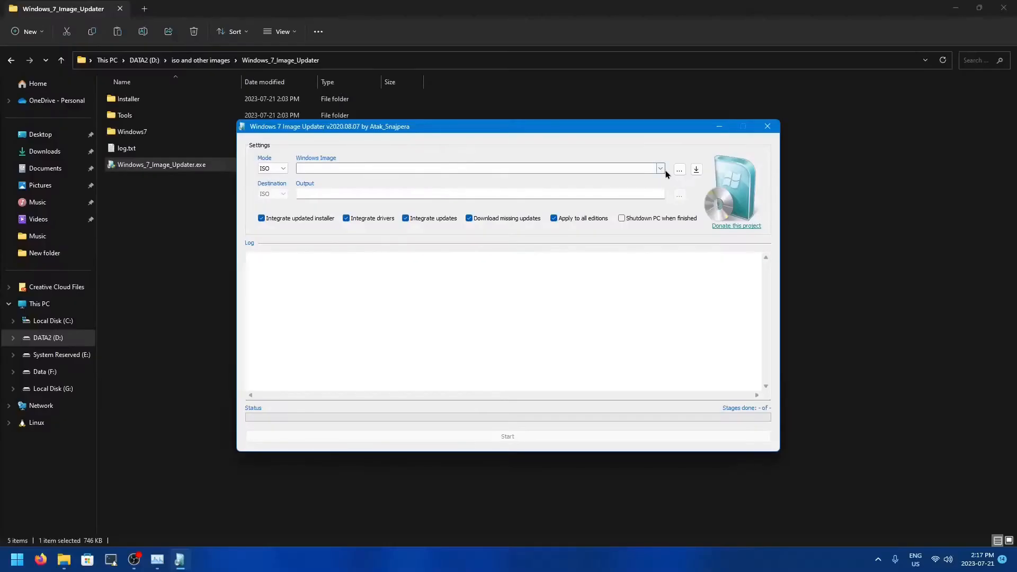
- Load en_windows_7_ultimate_with_sp1_x64_dvd_u_677332.iso from the "iso and other images" folder as the Windows image
click(661, 168)
click(367, 154)
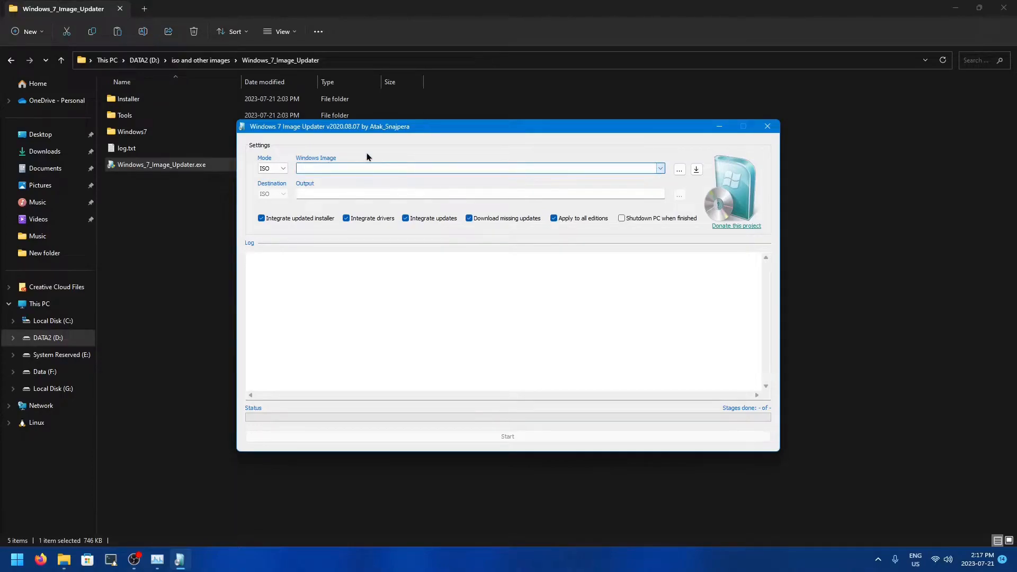
click(678, 172)
scroll(492, 200, down, 1)
scroll(493, 200, down, 5)
scroll(503, 191, up, 4)
scroll(510, 180, up, 1)
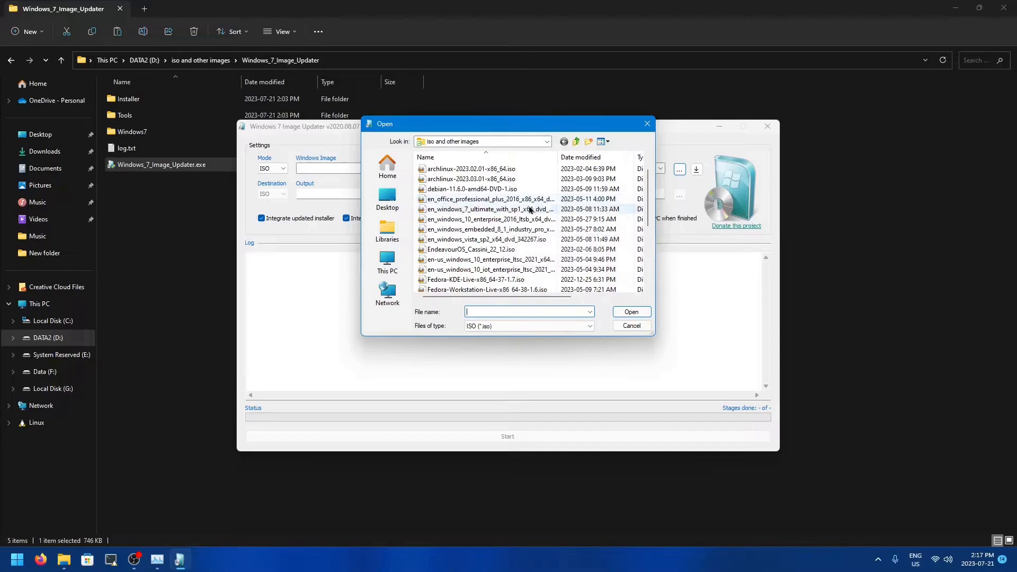
click(487, 211)
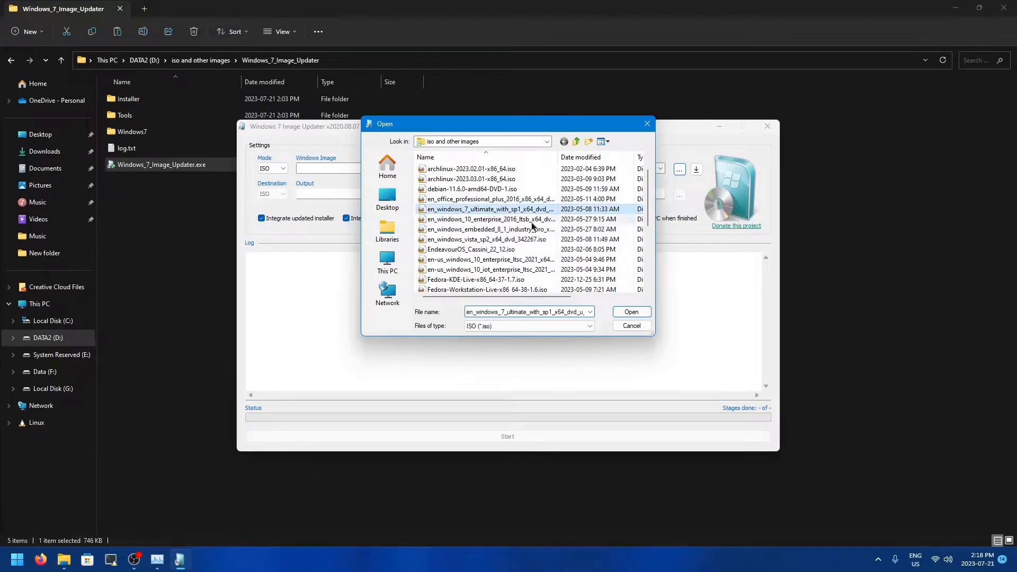
click(631, 312)
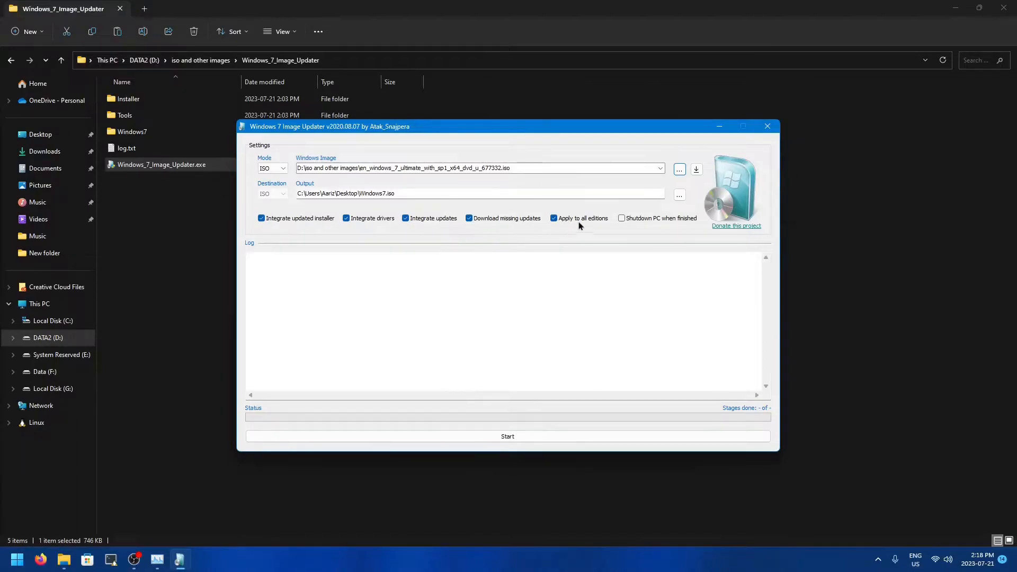
click(660, 168)
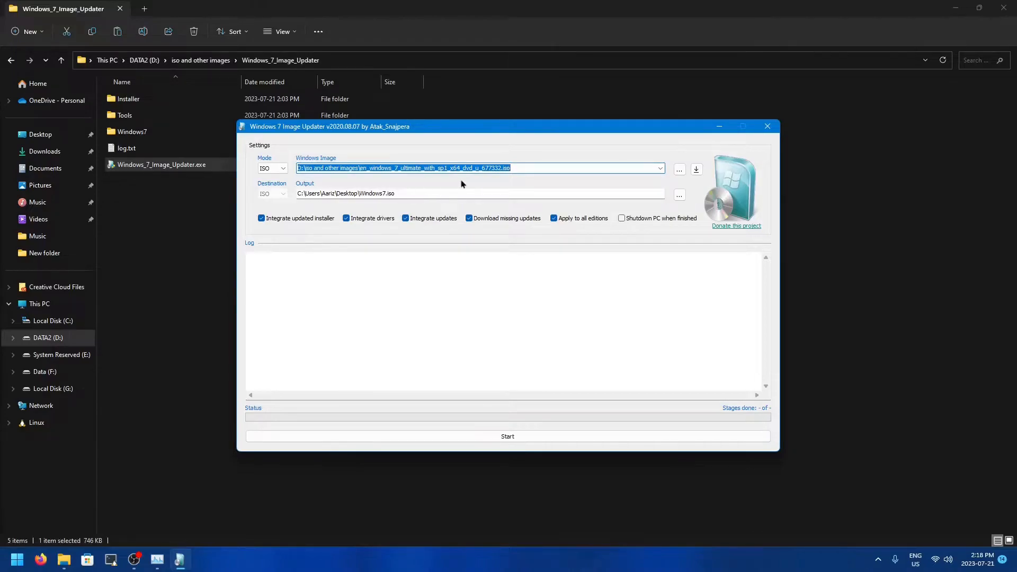
- Minimize the updater, mount Windows7.iso from the "iso and other images" folder as drive V:, and open that drive
click(724, 125)
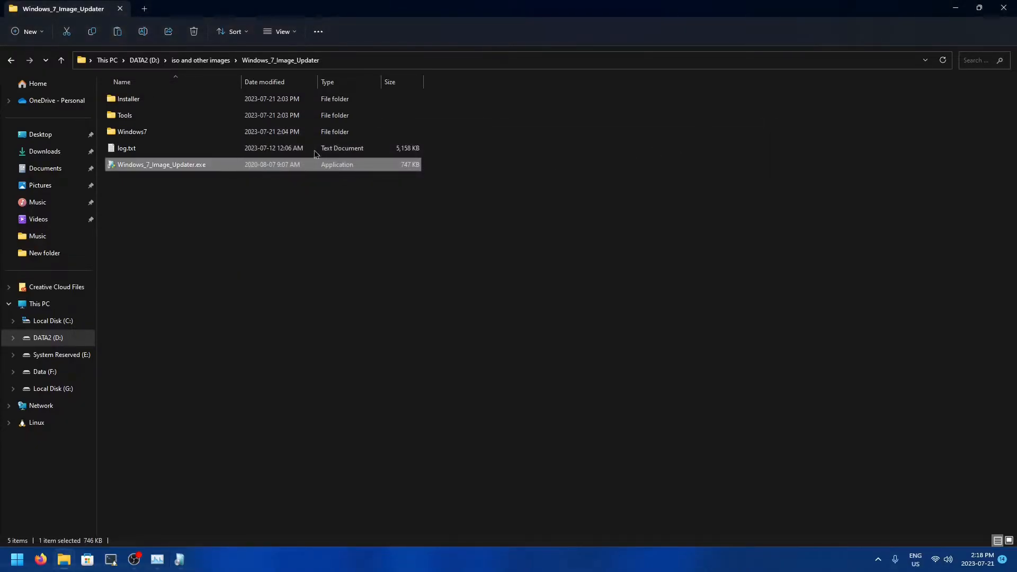
click(186, 61)
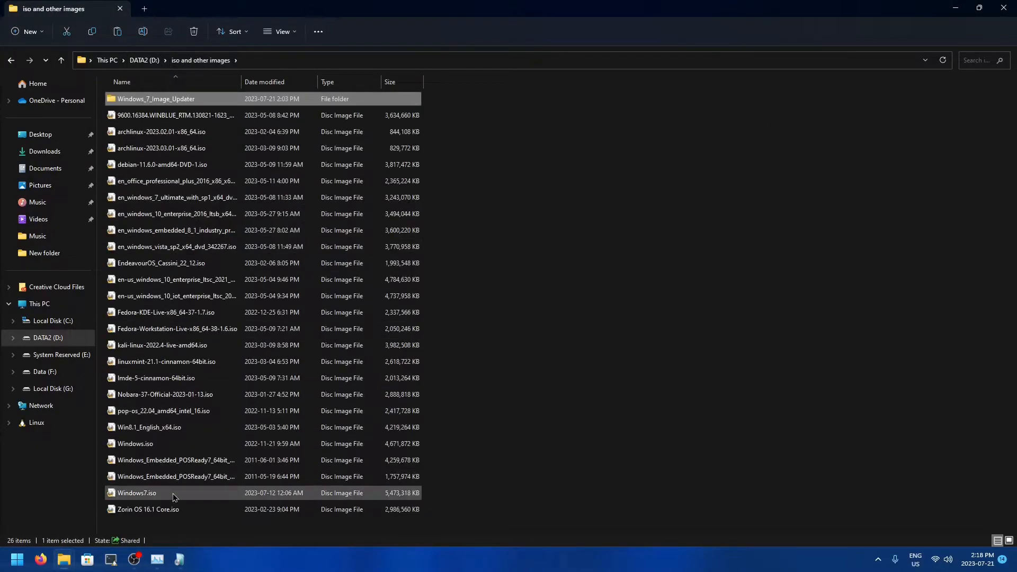
click(166, 499)
right_click(167, 499)
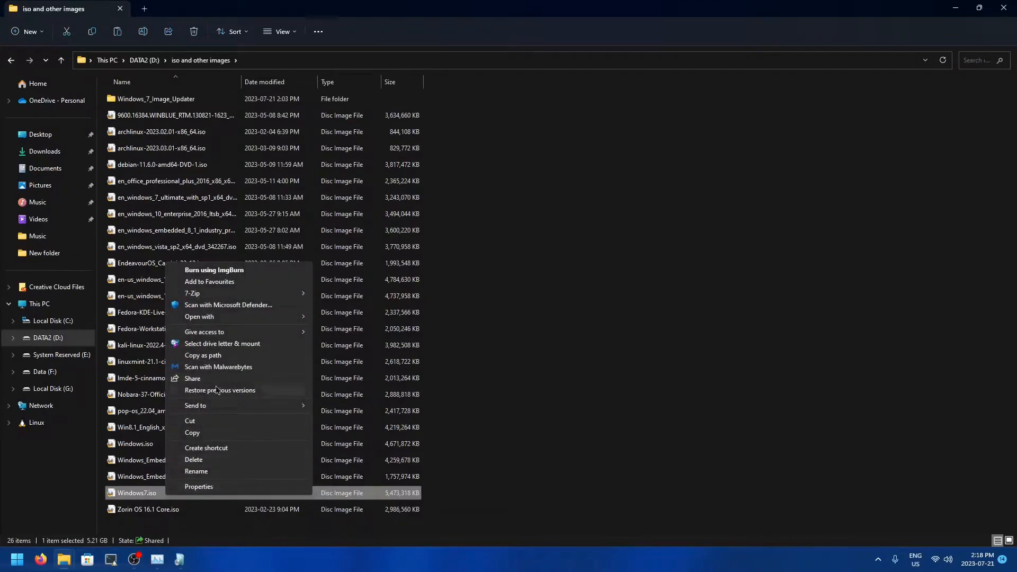
click(233, 346)
click(480, 317)
click(58, 405)
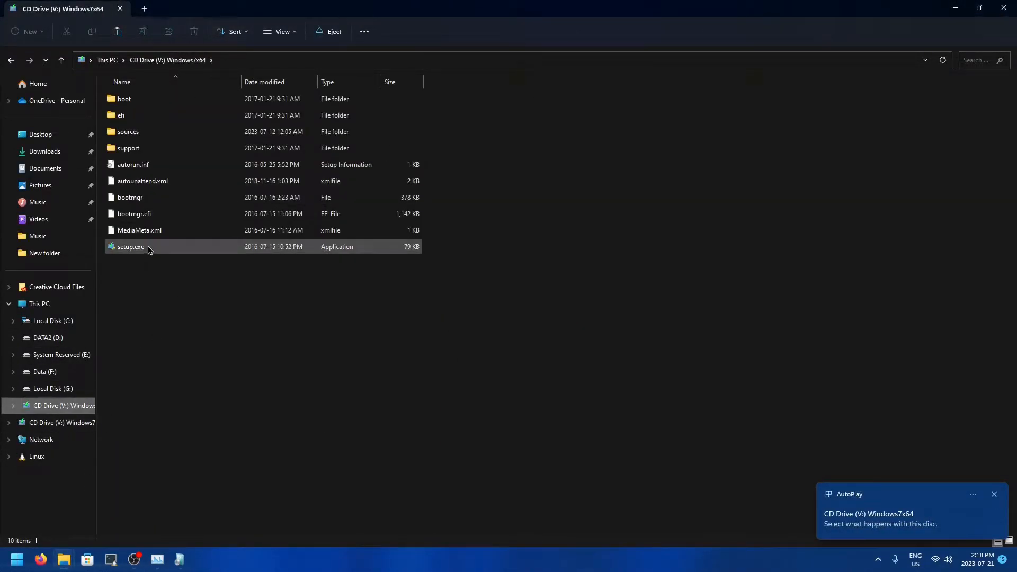
- Run setup.exe from the mounted disc, look through the available Windows 7 editions, and exit setup without installing
double_click(148, 246)
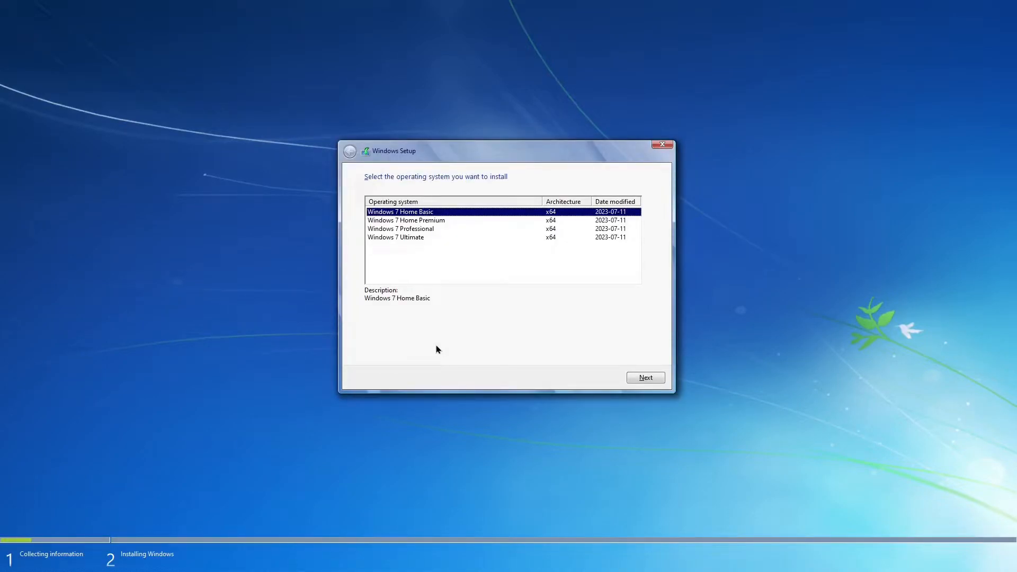
click(417, 222)
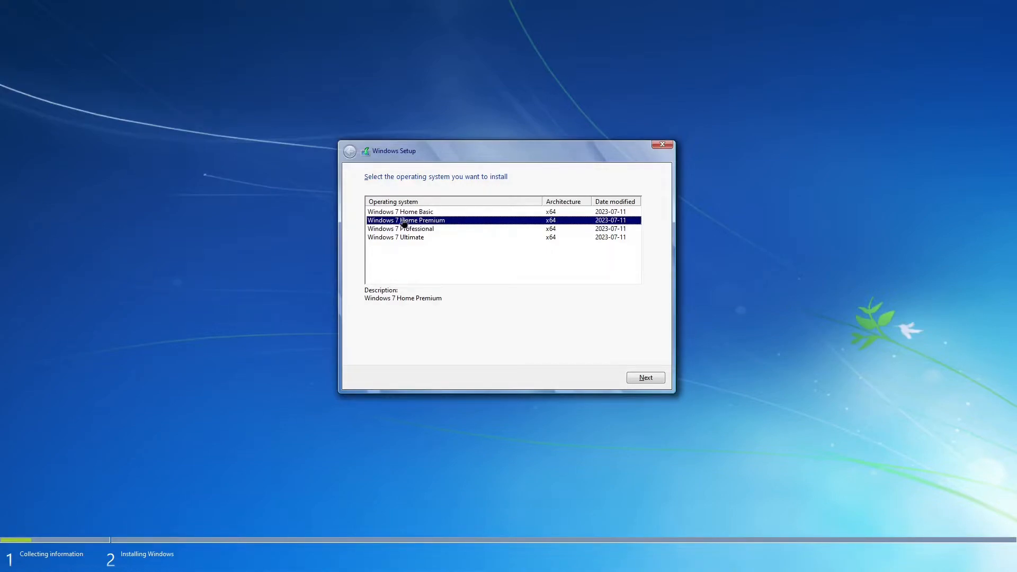
click(392, 238)
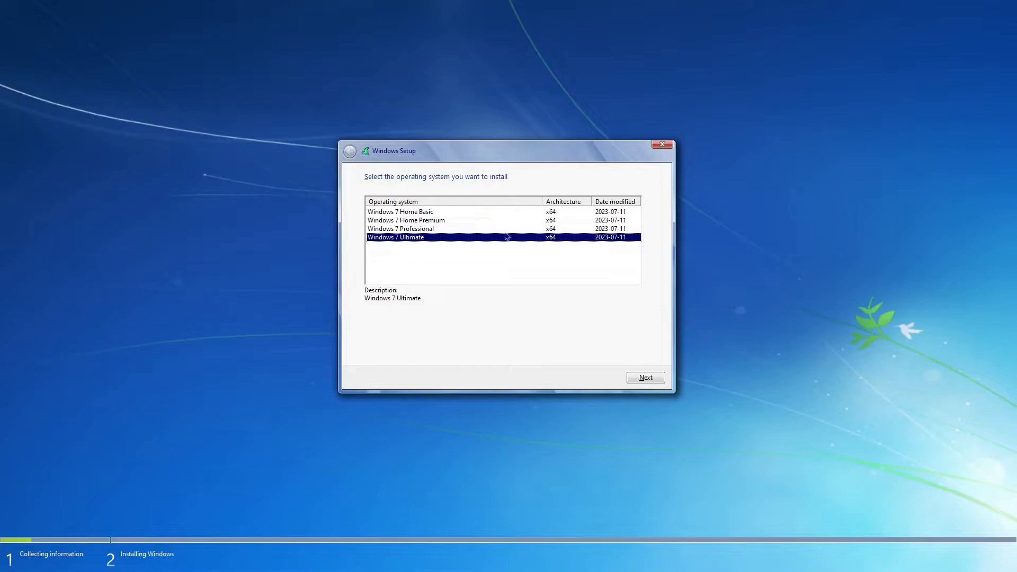
click(400, 228)
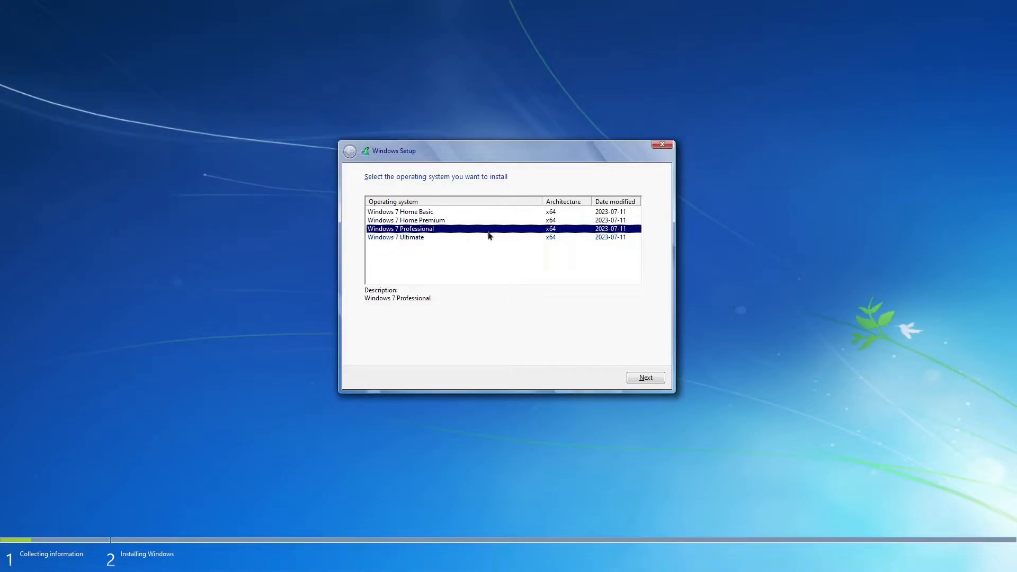
click(669, 146)
click(562, 316)
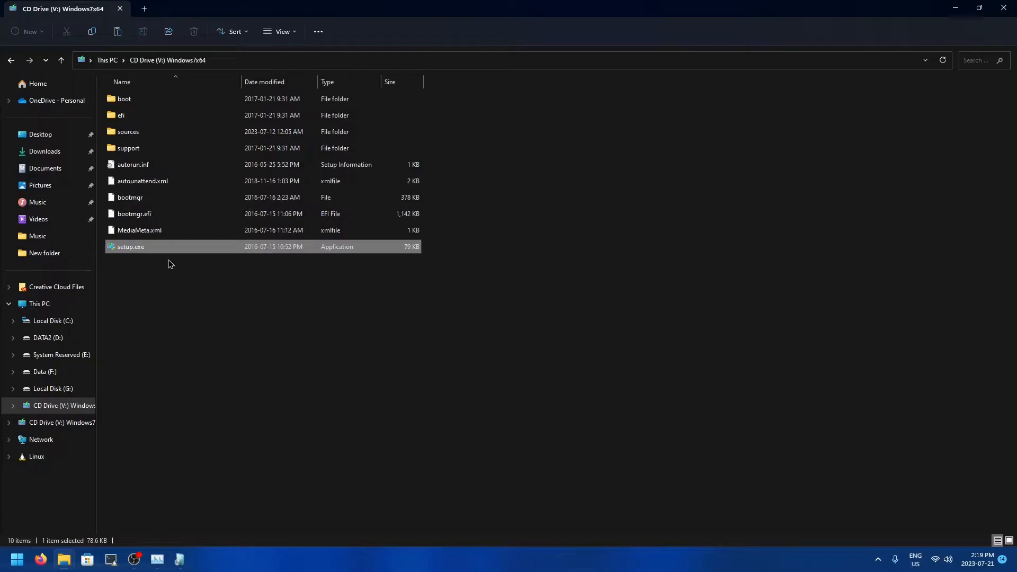
- Launch Rufus and close the DATA2 (D:) folder window covering it
click(16, 559)
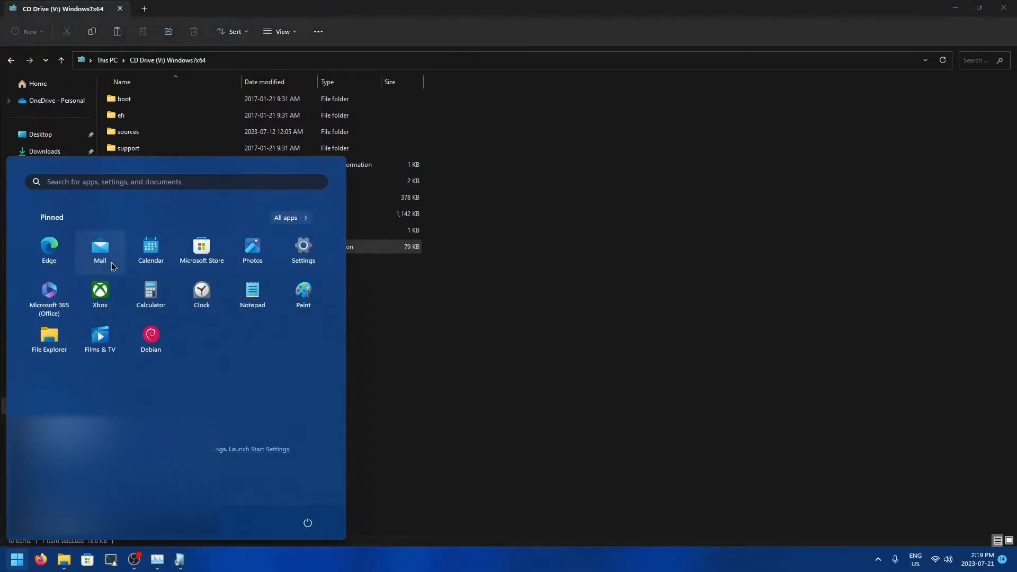
text(rufus)
key(Return)
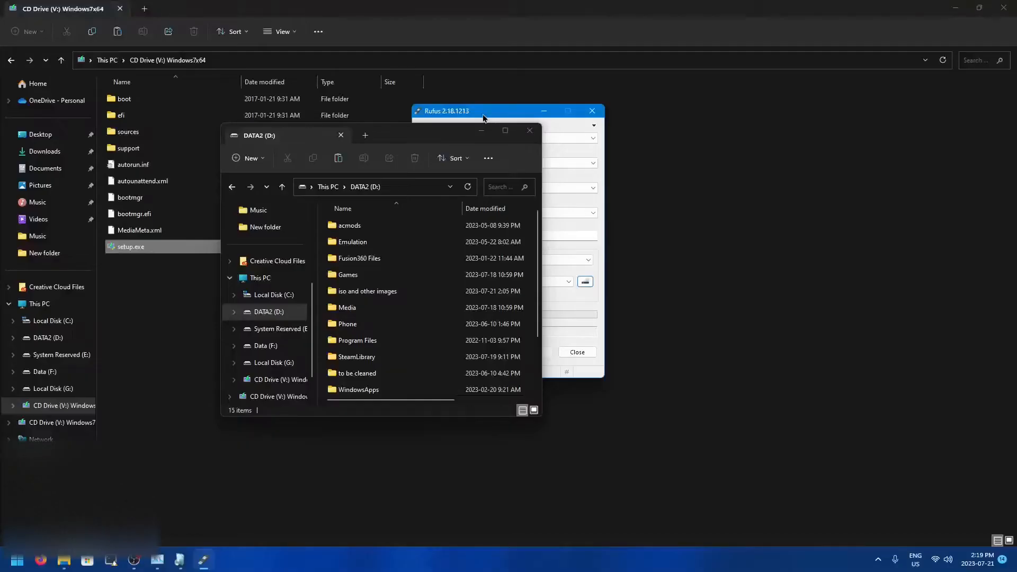
click(483, 115)
click(388, 138)
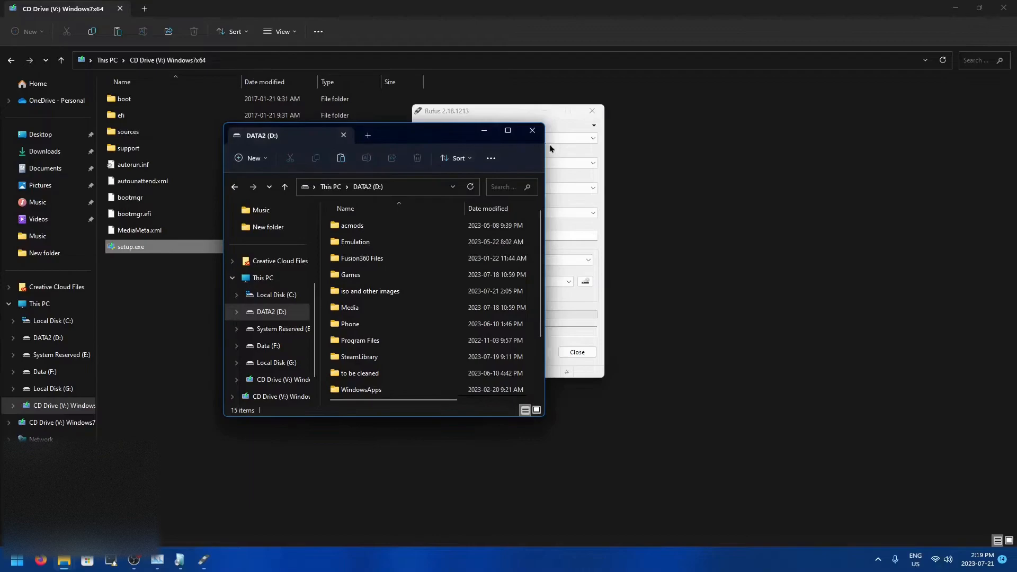
click(532, 130)
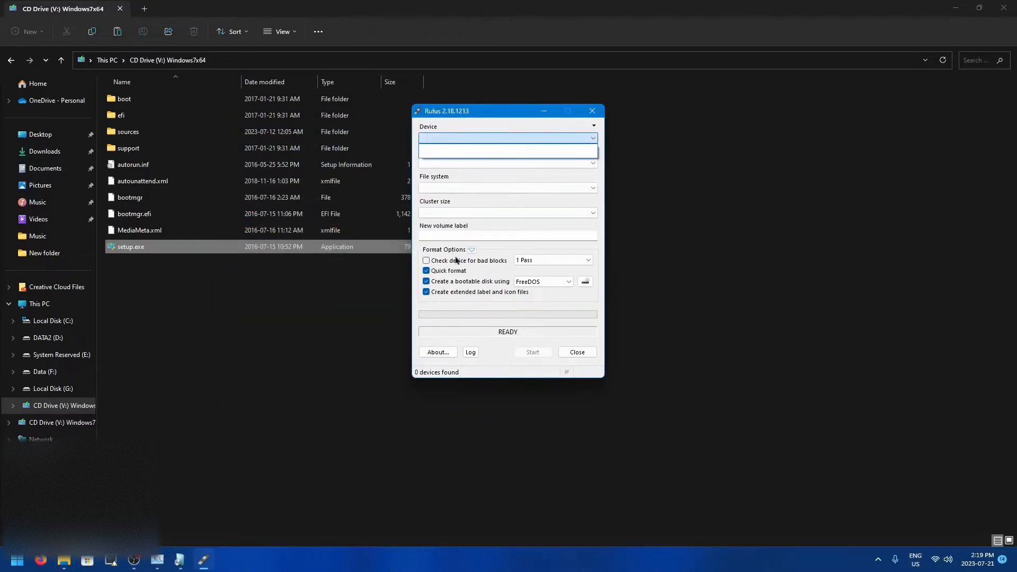
- Set the bootable disk source in Rufus to ISO Image and close Rufus without writing a drive
click(540, 293)
click(543, 281)
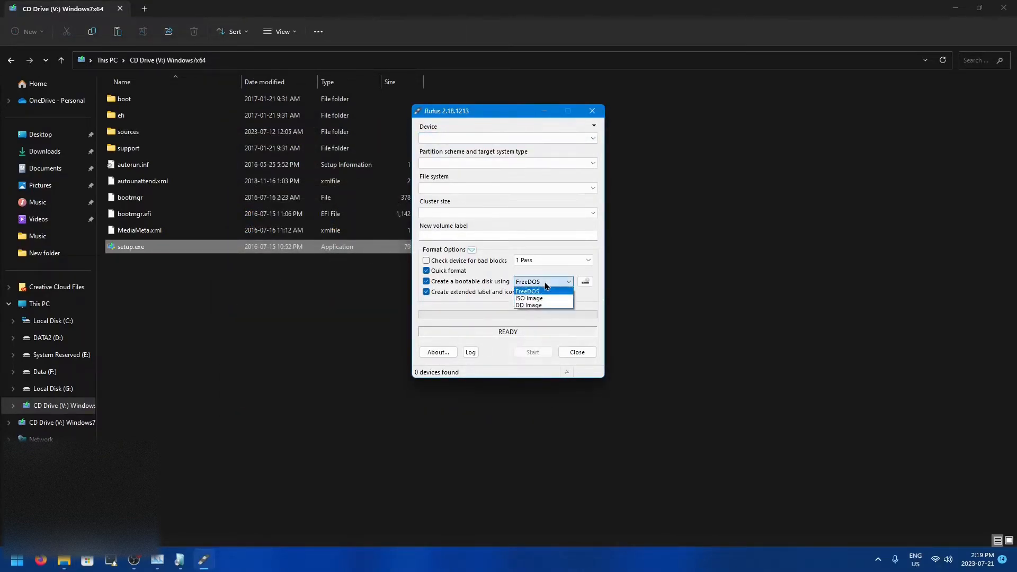
click(540, 302)
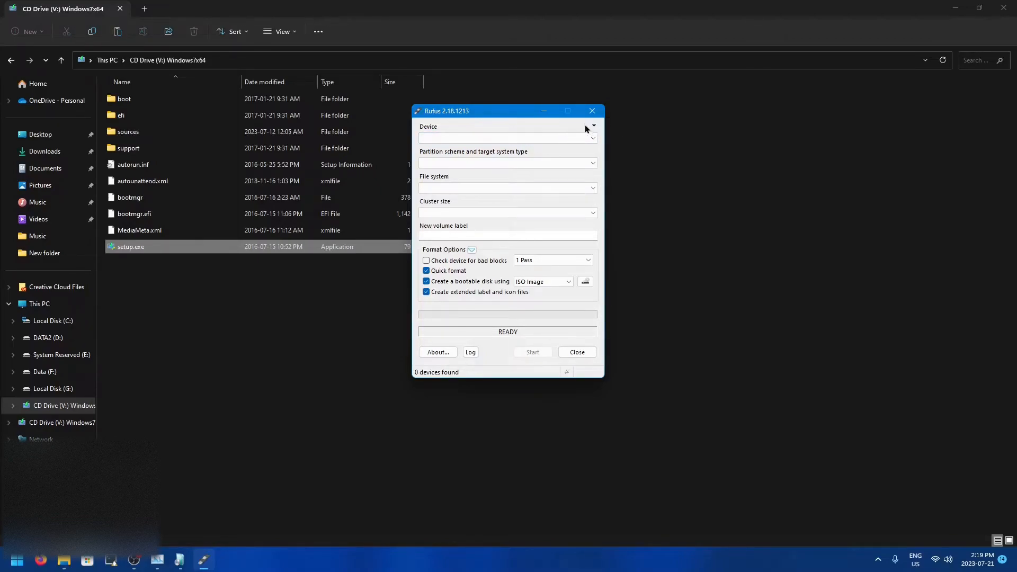
click(592, 111)
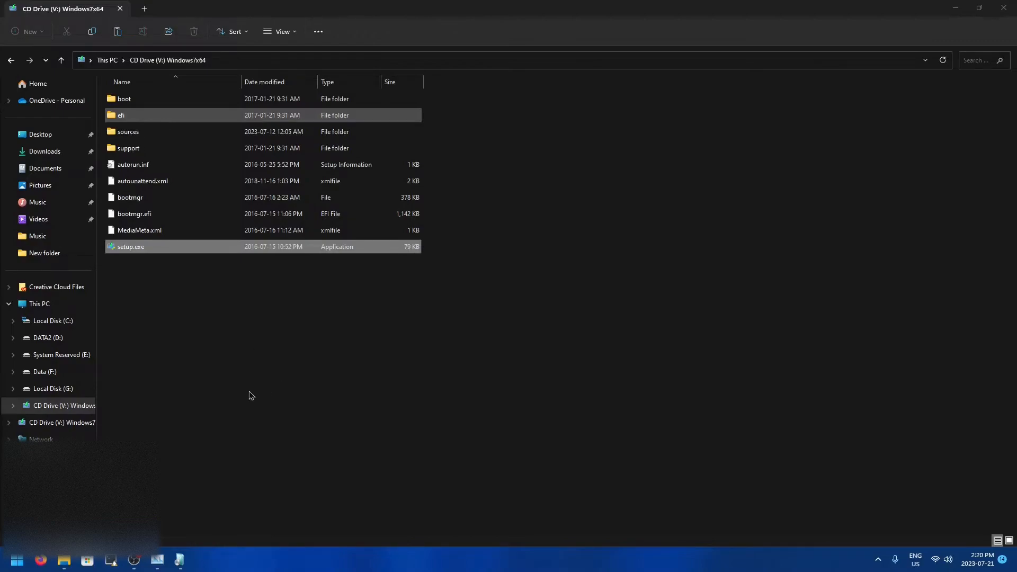
- Open Task Manager and view the performance details of Disk 0 (E: G:)
click(1, 567)
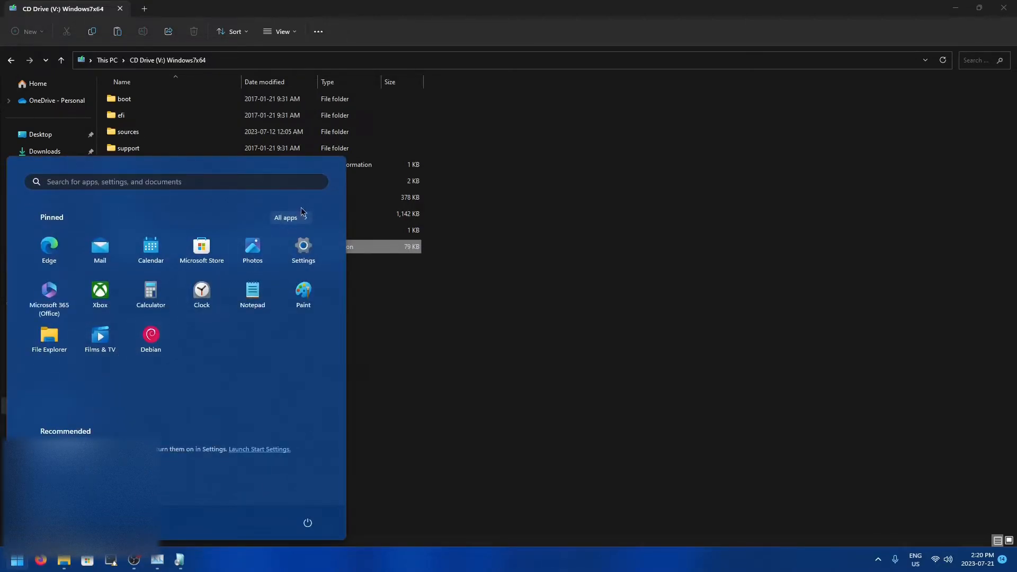
click(293, 220)
right_click(265, 559)
click(297, 513)
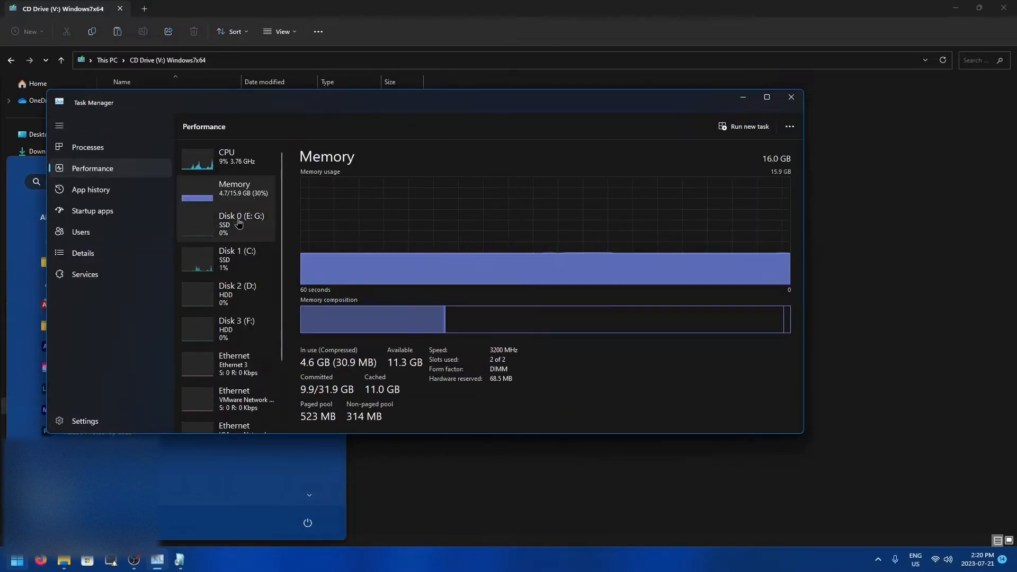
scroll(228, 348, down, 1)
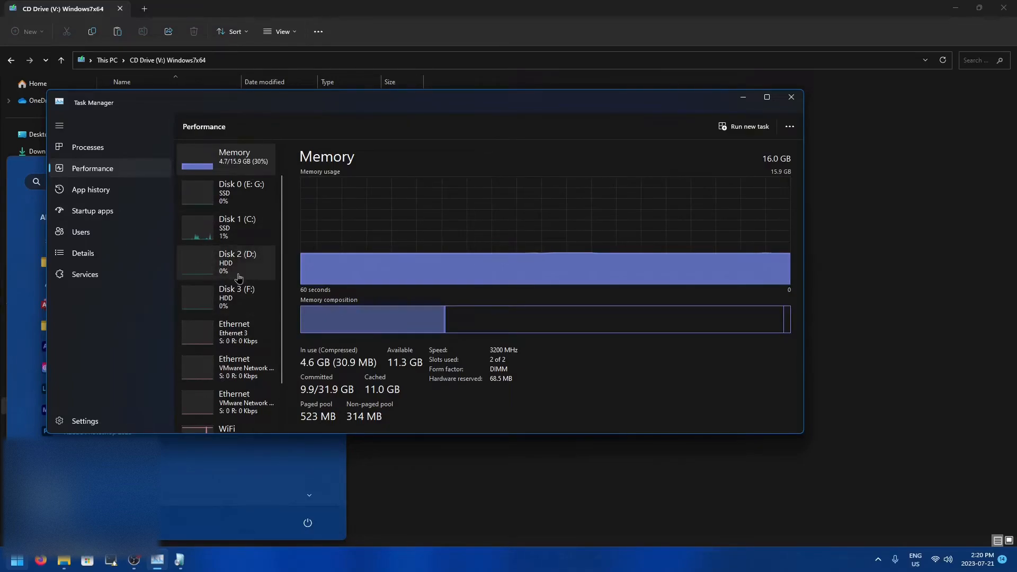
click(236, 201)
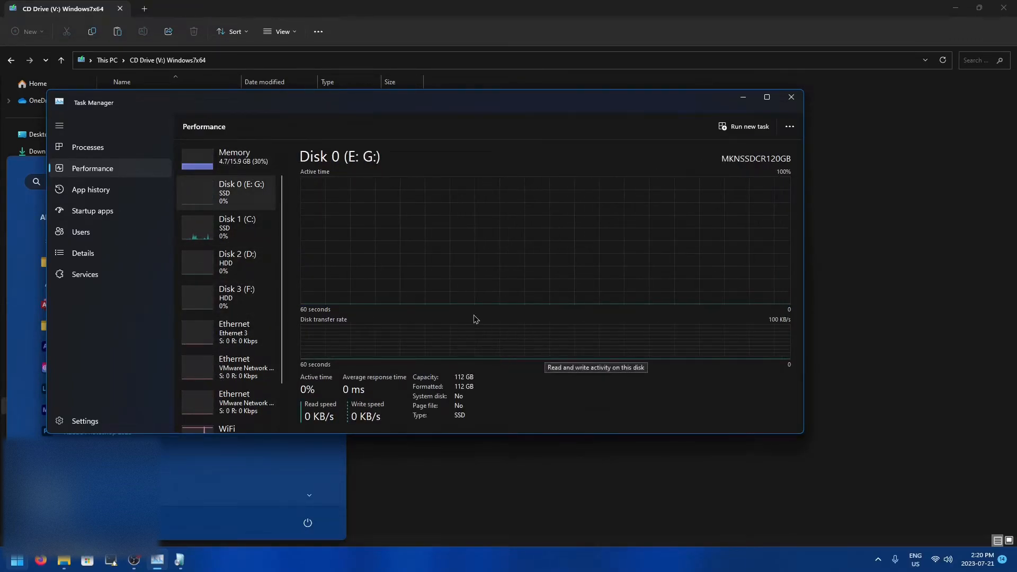
- Move the Task Manager window clear of the Start menu, dismiss the menu, and return to the start of the performance list
drag(305, 104, 415, 256)
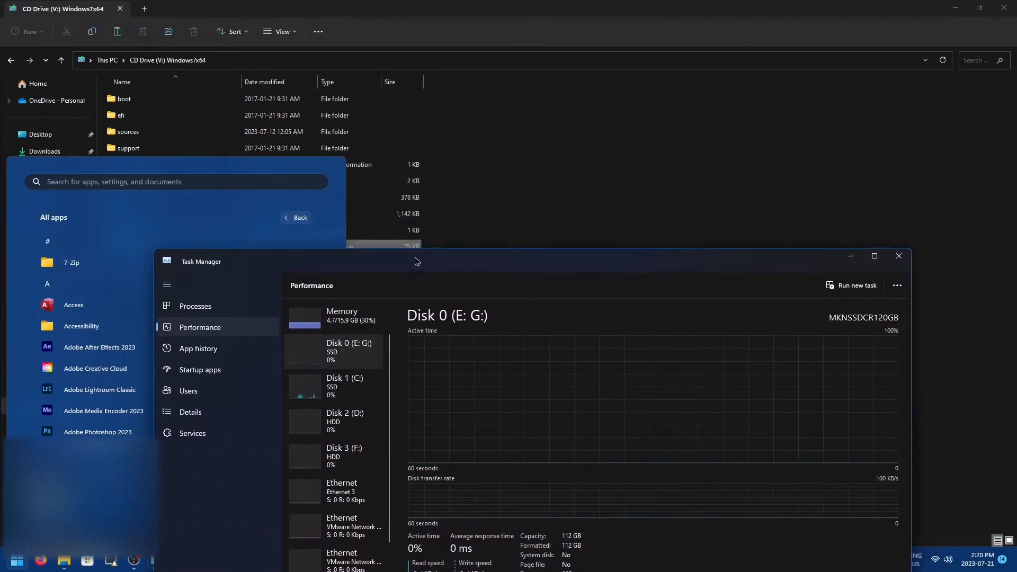
click(309, 225)
click(307, 221)
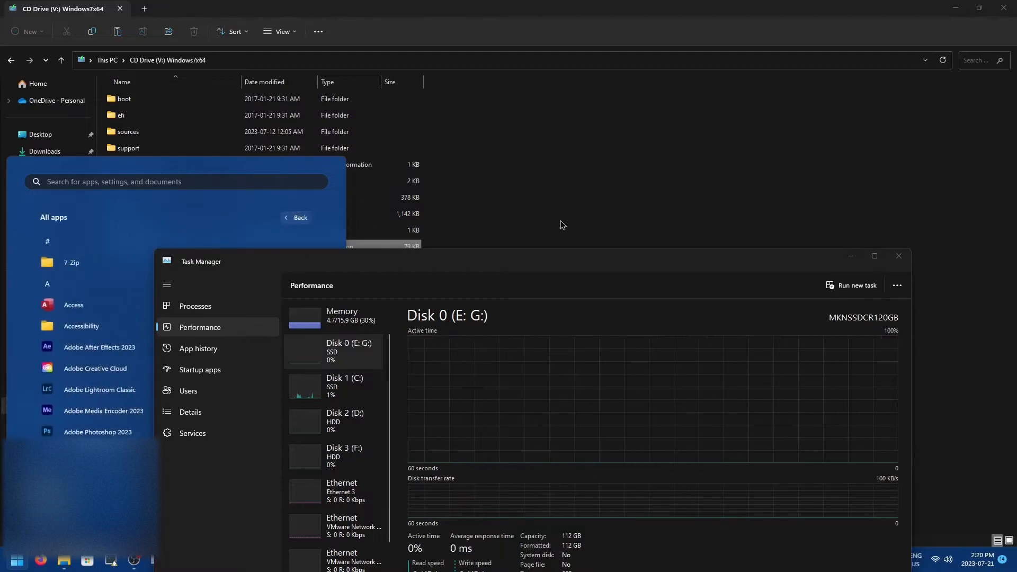
drag(504, 263, 505, 113)
click(347, 486)
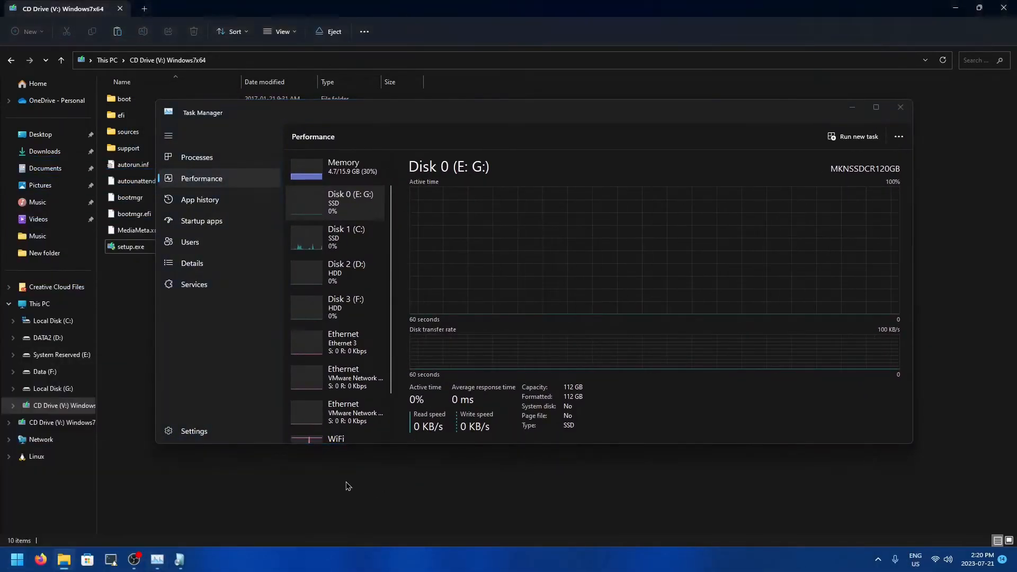
scroll(371, 318, up, 1)
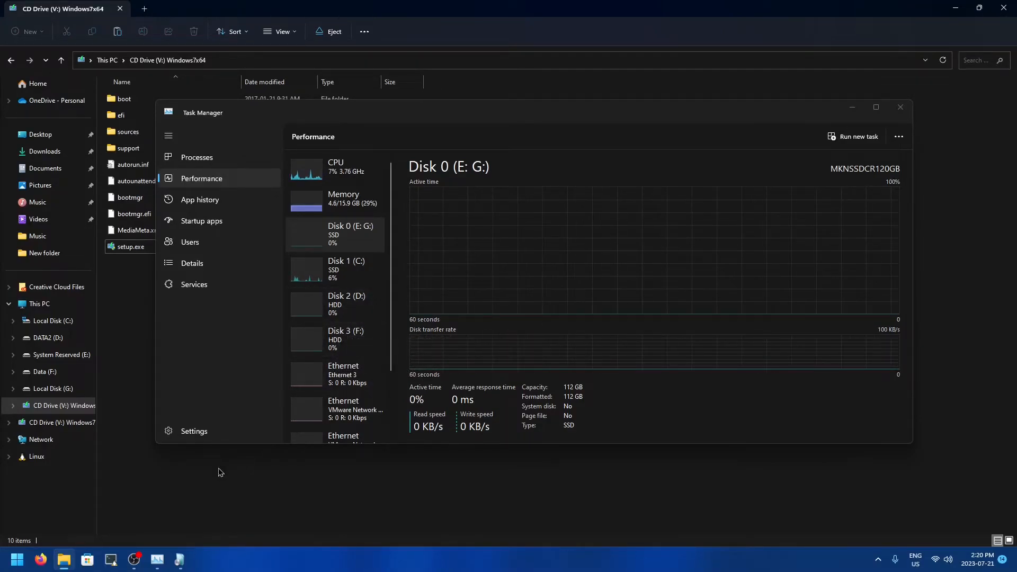
click(144, 567)
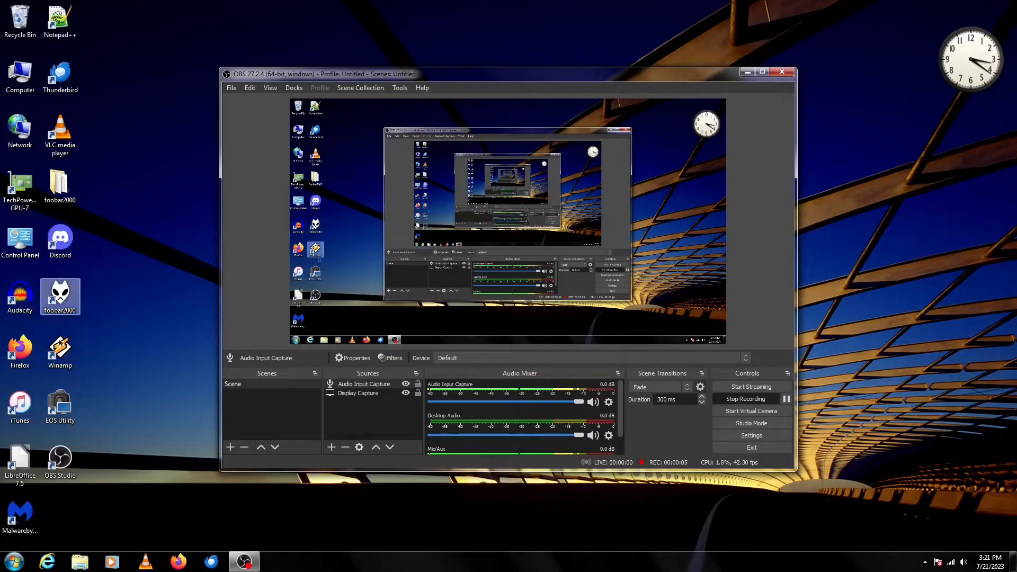
- Switch to the Windows 7 desktop, search for "device", and open Device Manager
right_click(0, 571)
click(157, 407)
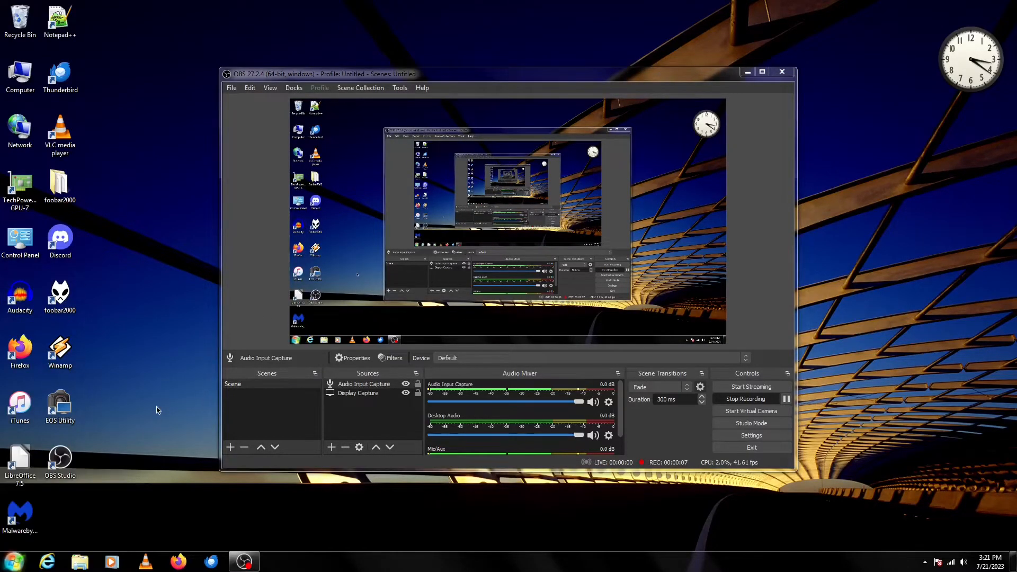
key(super)
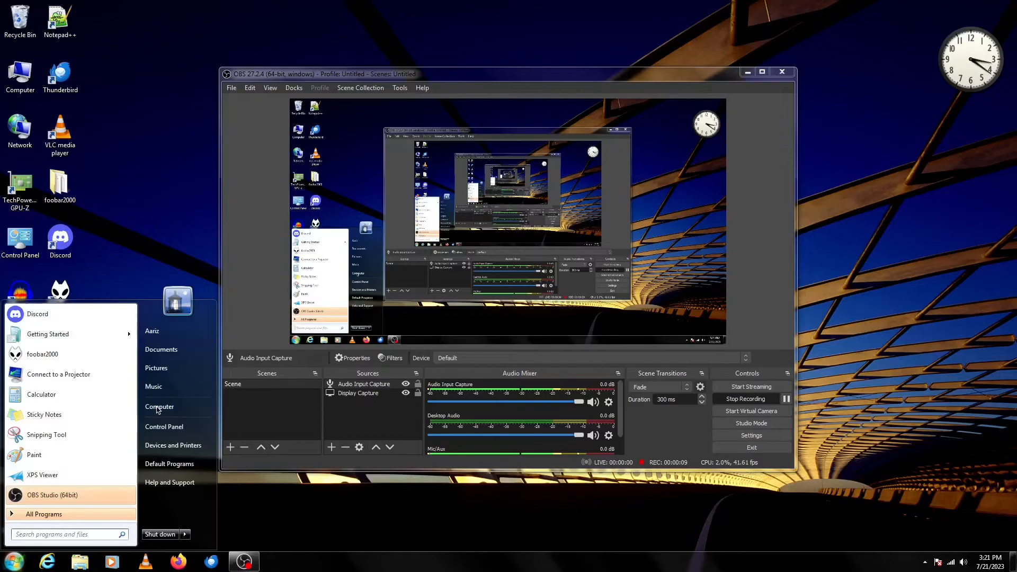
text(device)
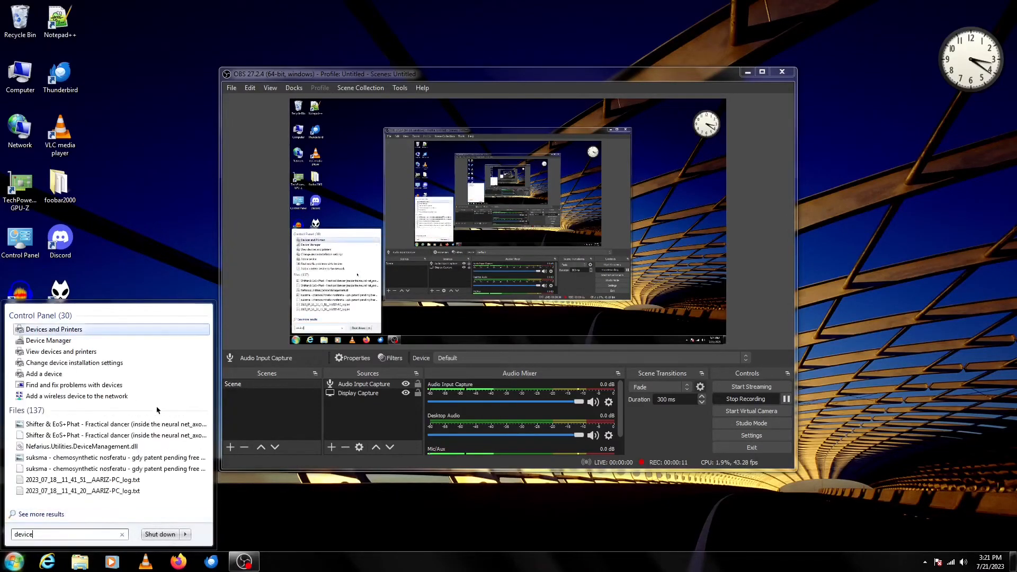
click(142, 341)
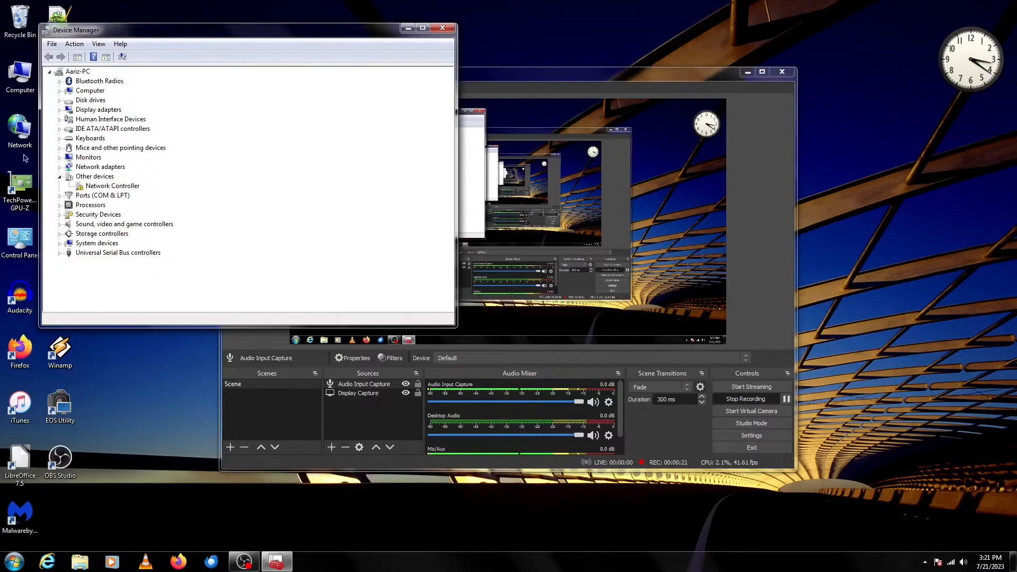
- Select the Network Controller under Other devices, expand Network adapters, and move Device Manager aside to inspect the network drivers
click(82, 188)
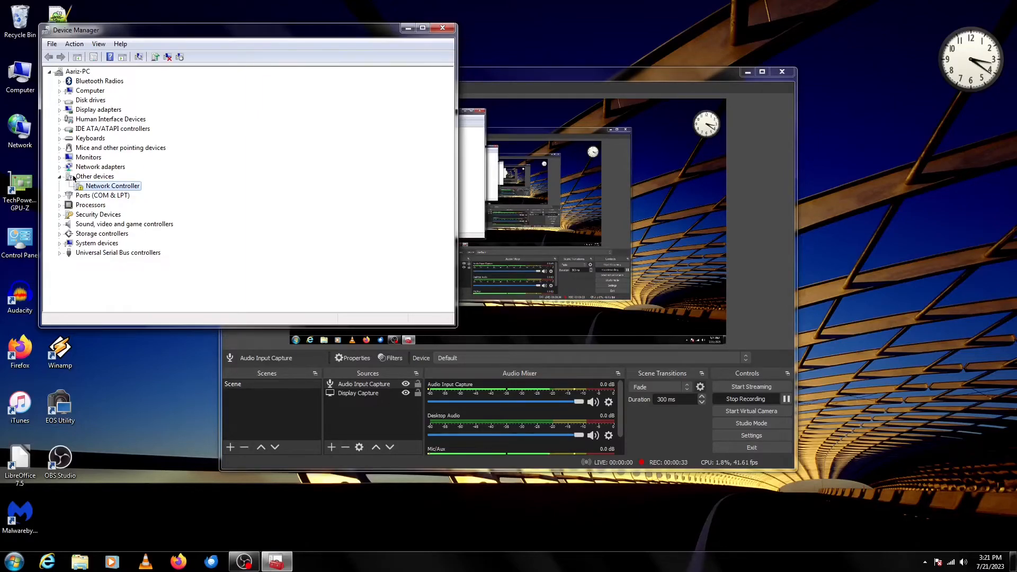
click(61, 167)
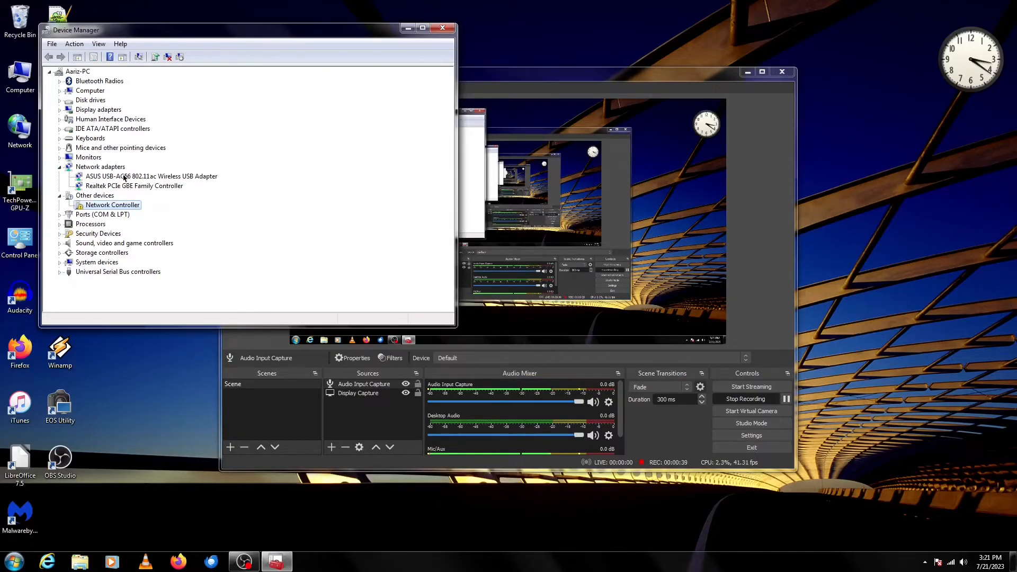
drag(320, 37, 804, 50)
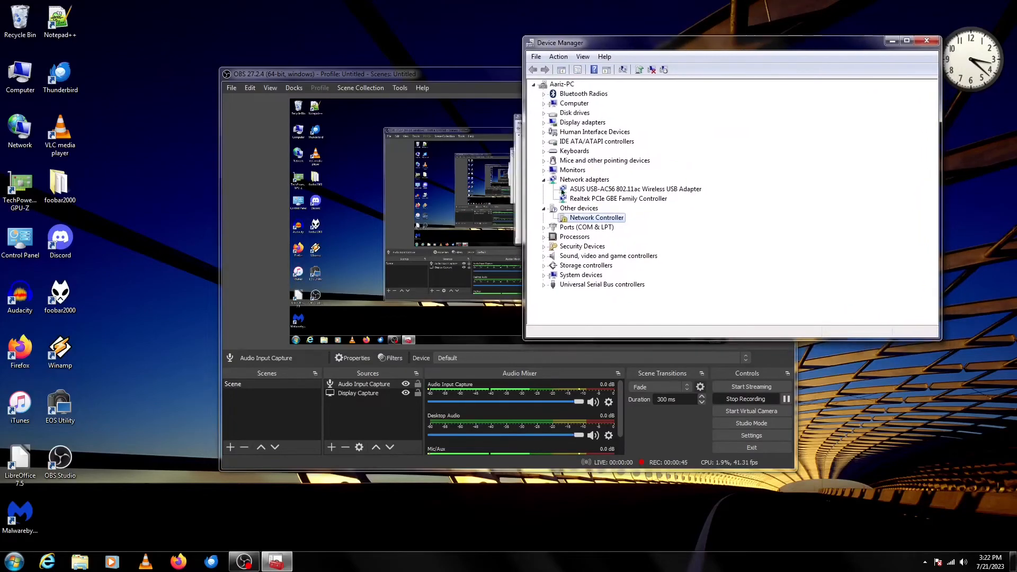
click(15, 561)
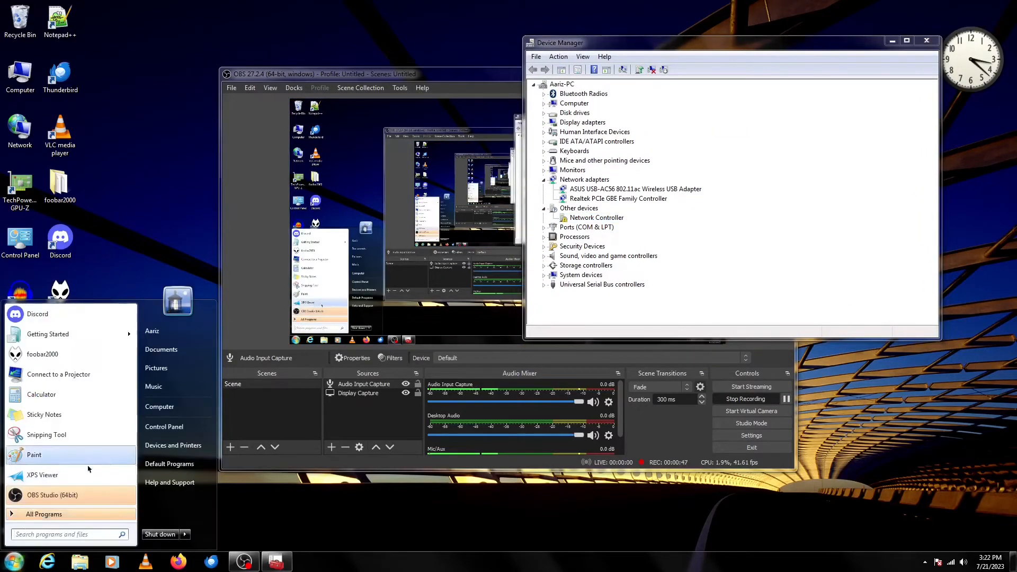
click(154, 270)
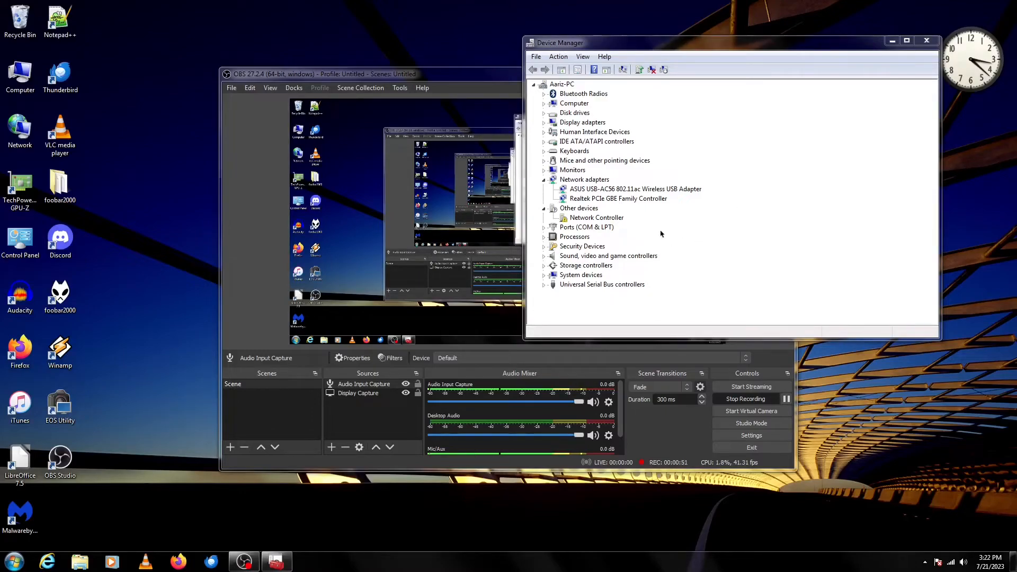
- Open Windows Task Manager and check its Applications and Performance pages
right_click(356, 555)
click(377, 525)
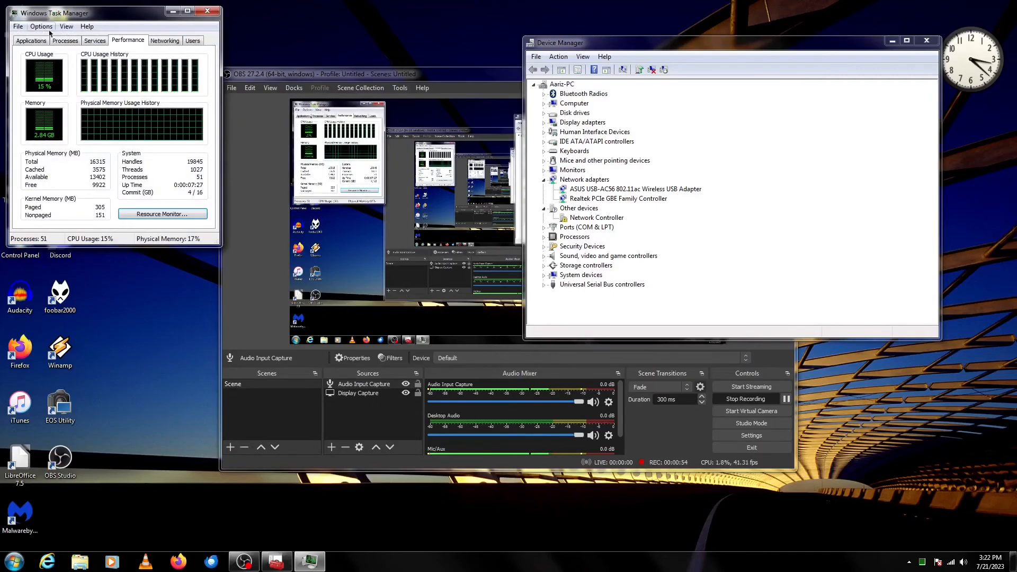
click(23, 41)
click(127, 42)
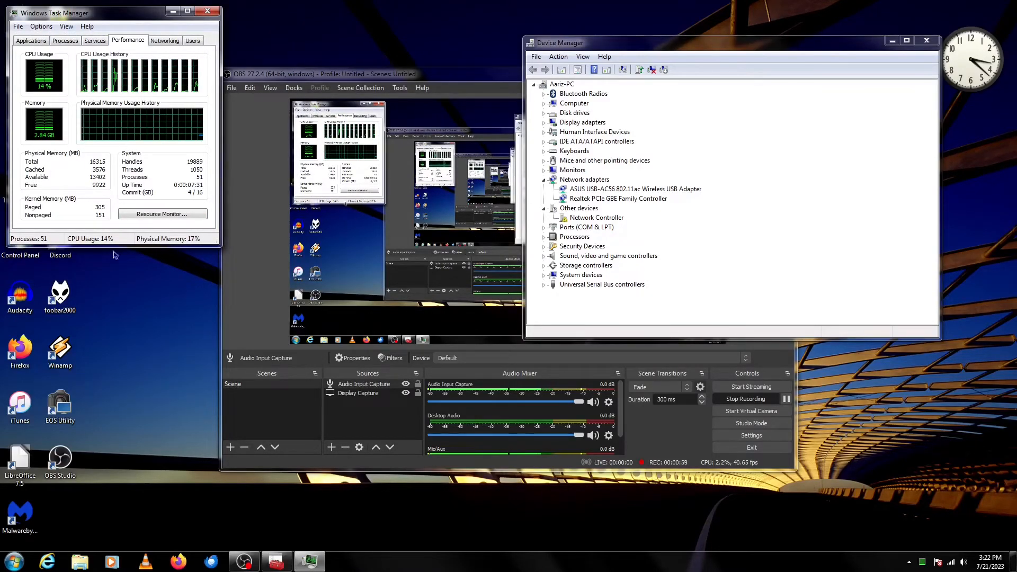
- Move Task Manager off the desktop shortcuts, launch TechPowerUp GPU-Z, and place its window between Task Manager and Device Manager
drag(81, 13, 254, 12)
double_click(20, 188)
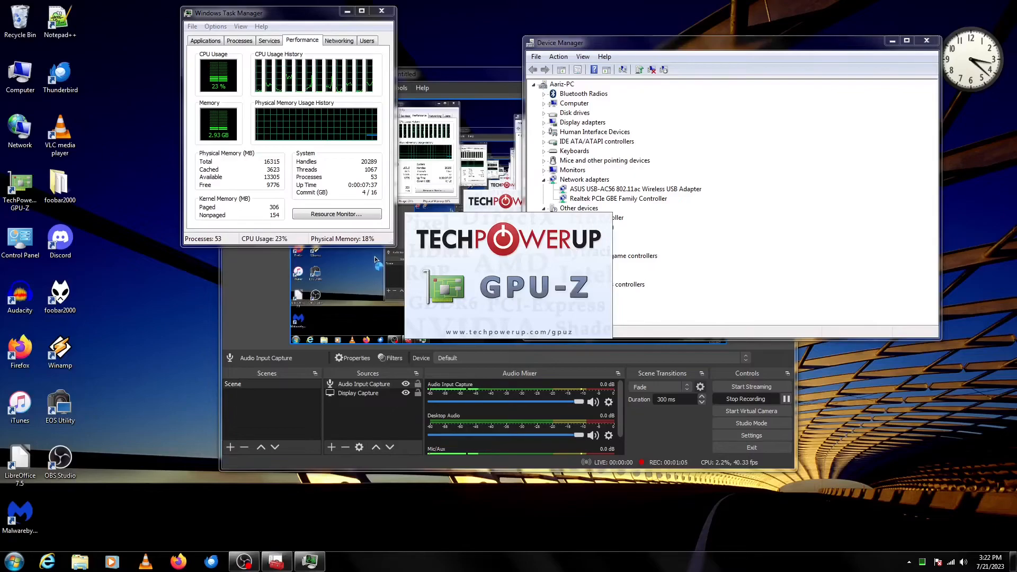
drag(537, 141, 514, 15)
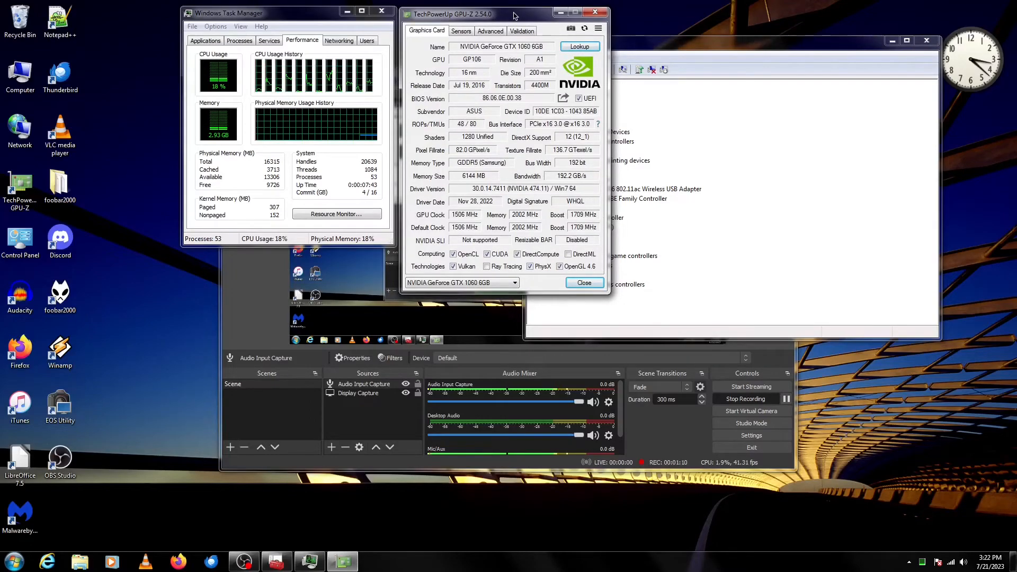